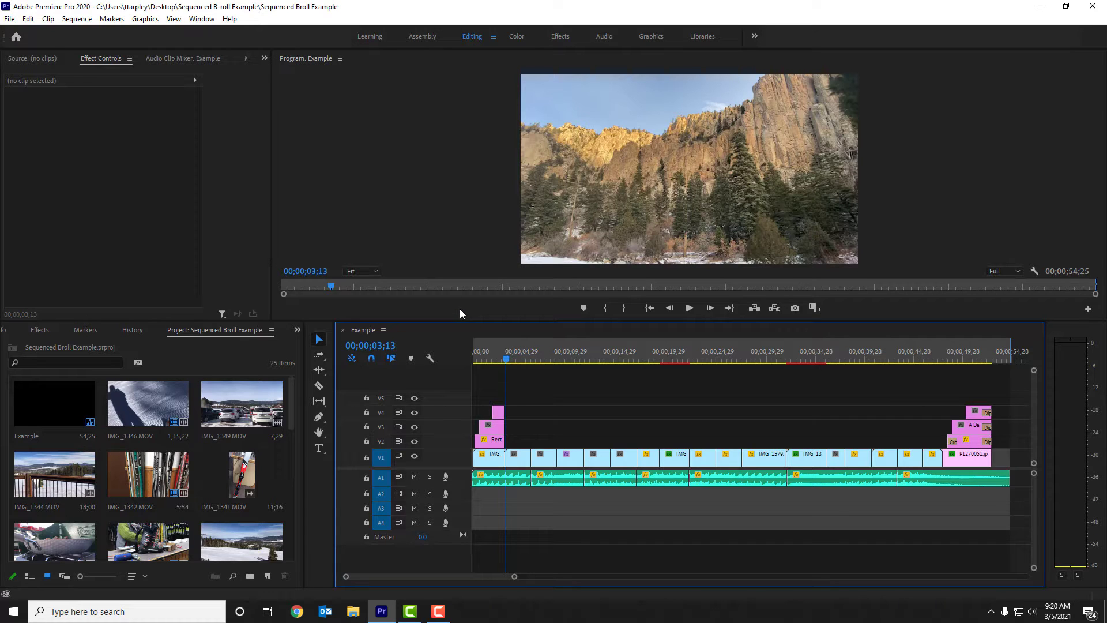
# Step: Save the project and move the playhead to the start of the Example sequence
pyautogui.click(10, 18)
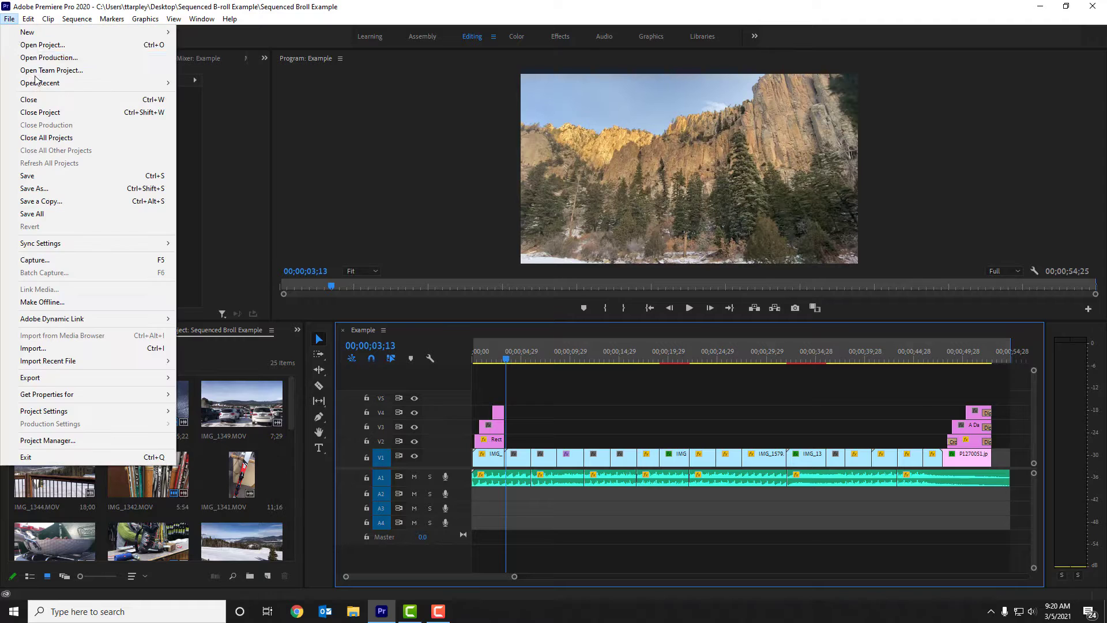
pyautogui.click(62, 175)
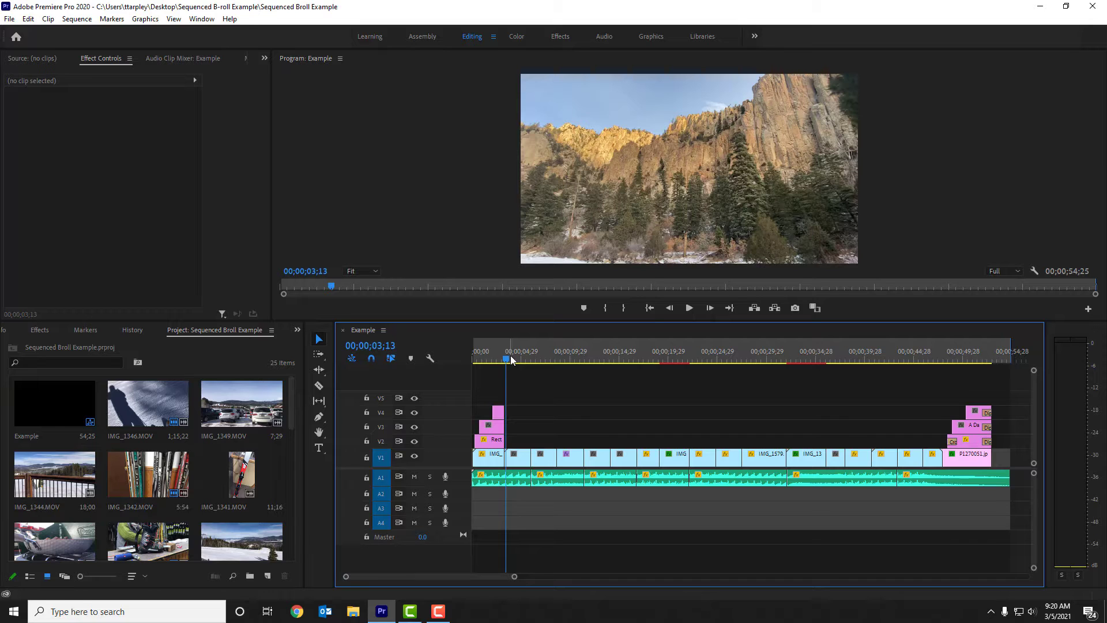
pyautogui.moveTo(511, 355); pyautogui.dragTo(456, 348)
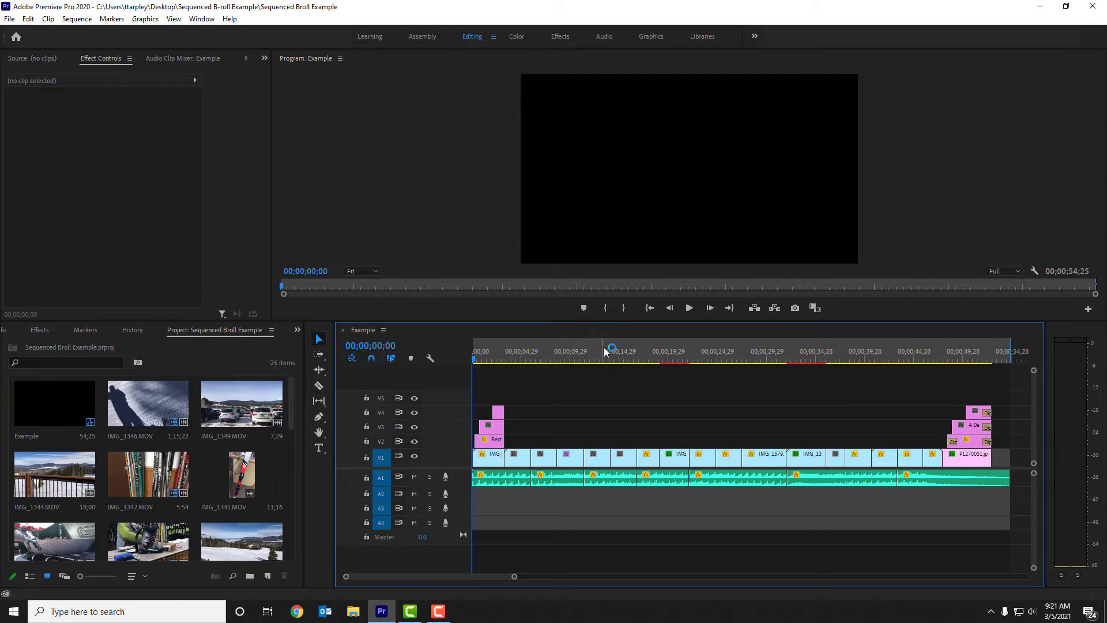
# Step: Open the media export settings for the Example sequence
pyautogui.click(11, 21)
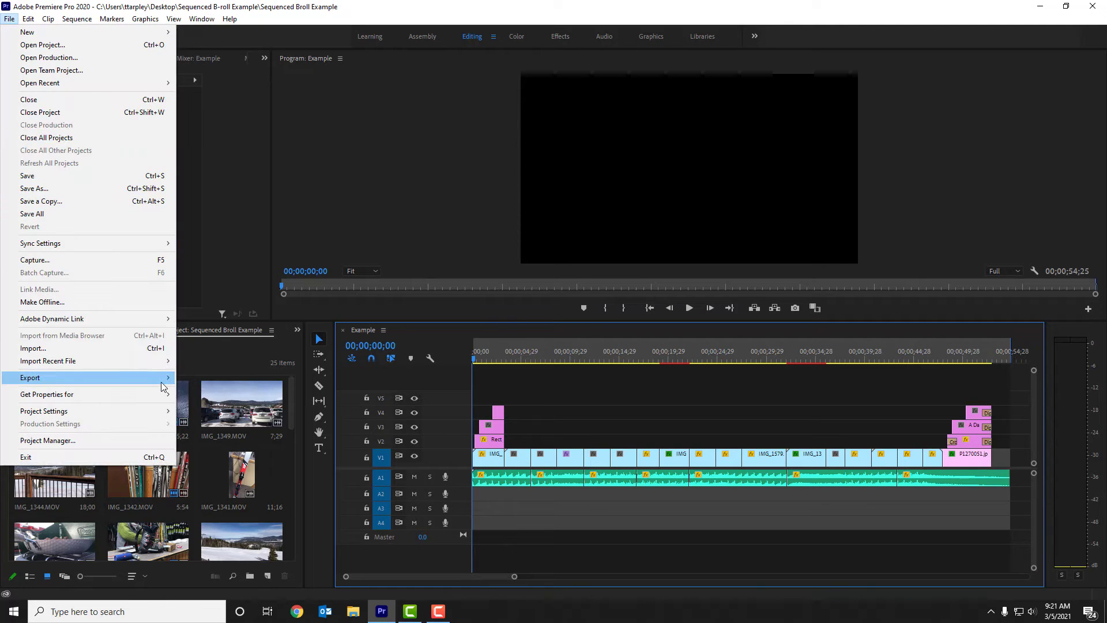
pyautogui.moveTo(163, 386)
pyautogui.click(203, 376)
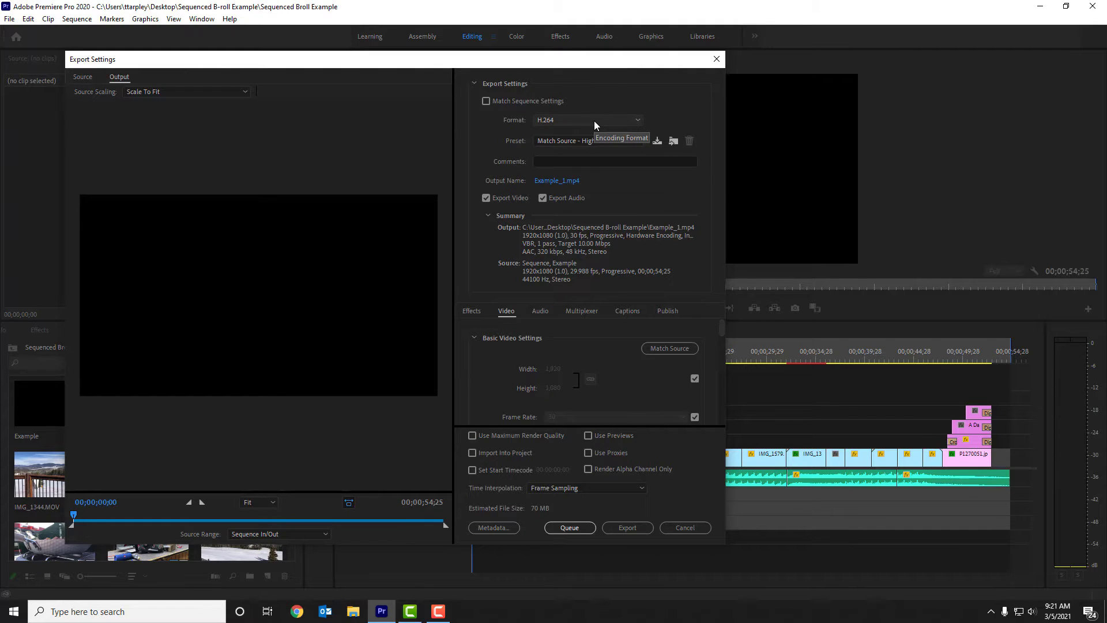
pyautogui.moveTo(624, 64)
pyautogui.mouseDown()
pyautogui.moveTo(694, 103)
pyautogui.moveTo(763, 82)
pyautogui.moveTo(603, 65)
pyautogui.mouseUp()
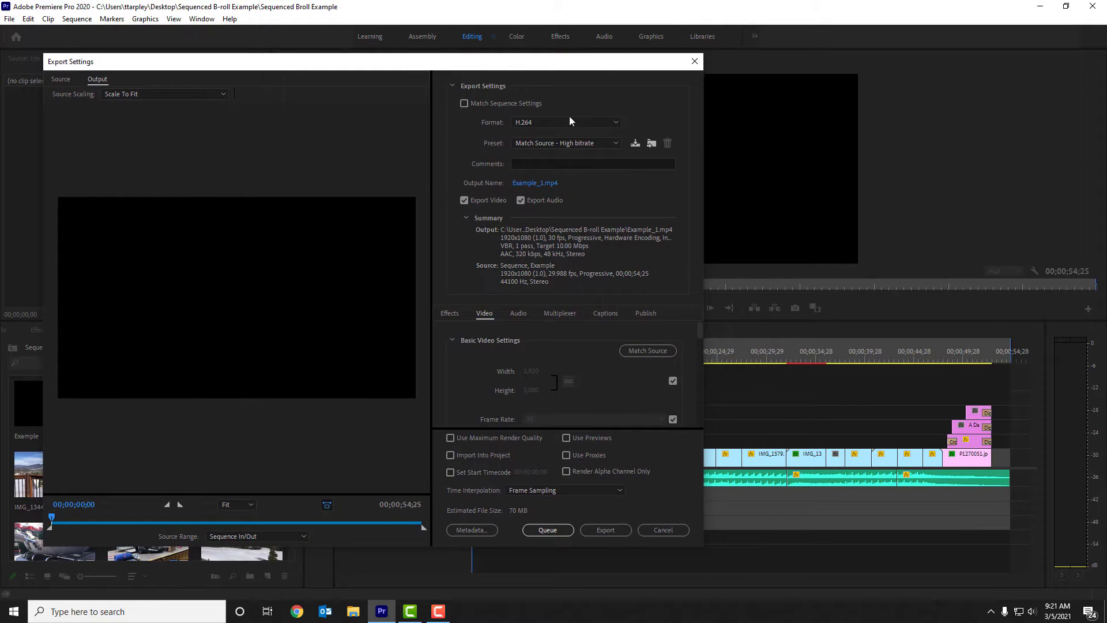
# Step: Set the export format to H.264 and the preset to YouTube 1080p Full HD
pyautogui.click(537, 122)
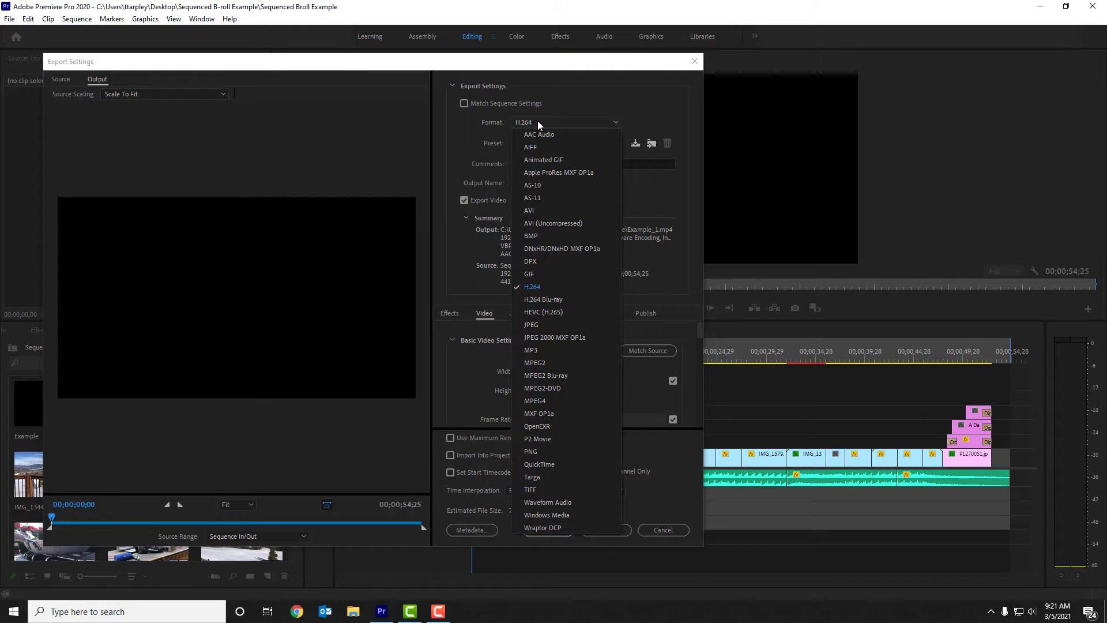
pyautogui.click(570, 285)
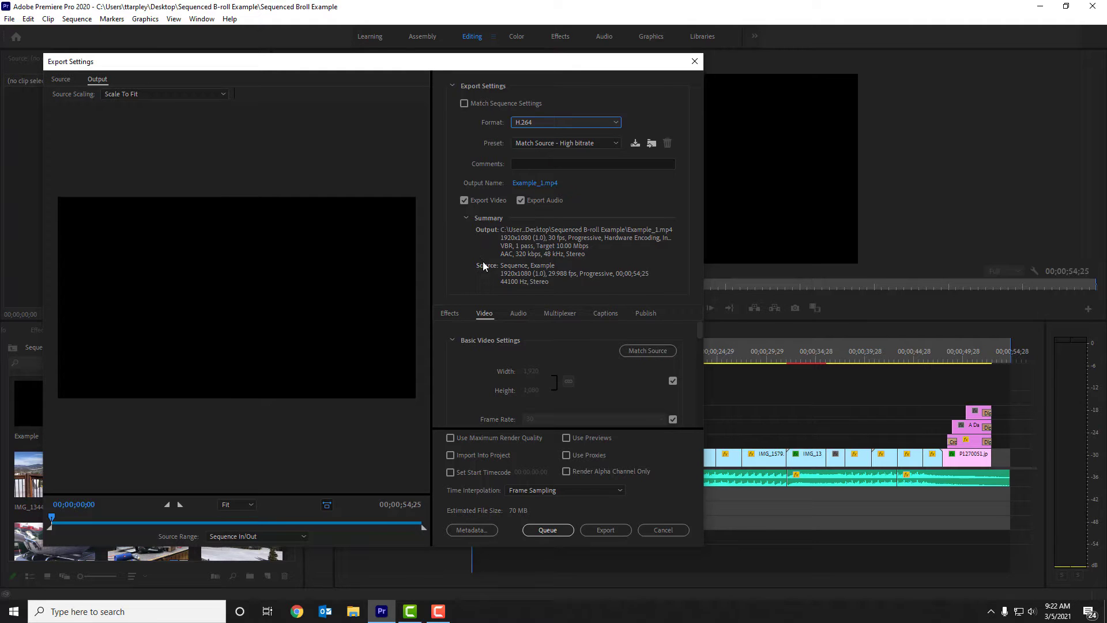
pyautogui.click(601, 145)
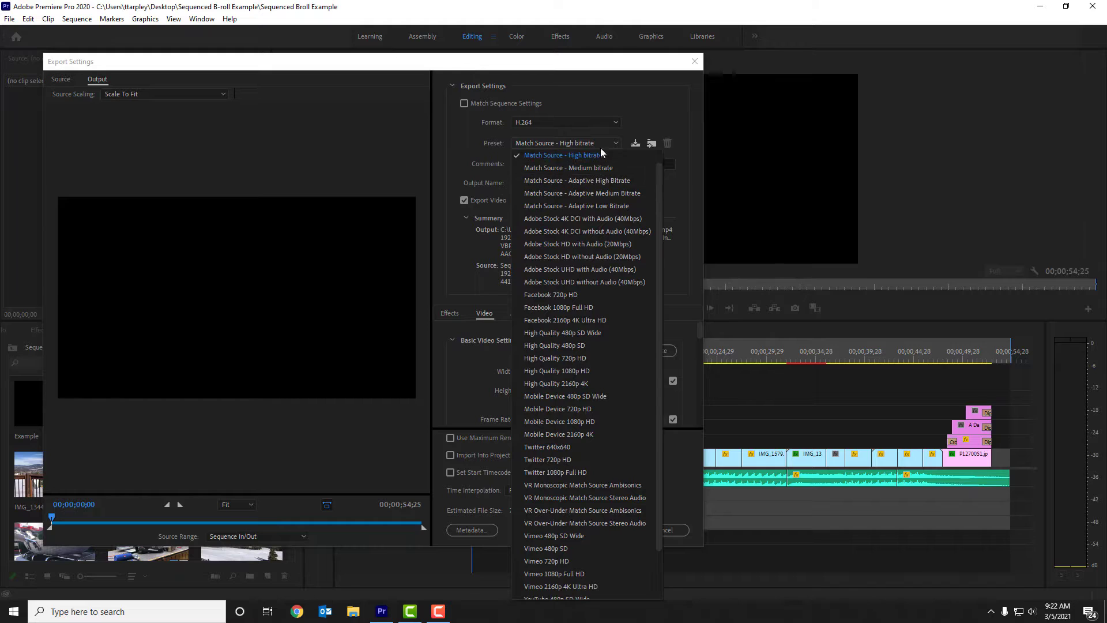
pyautogui.moveTo(660, 206); pyautogui.dragTo(658, 296)
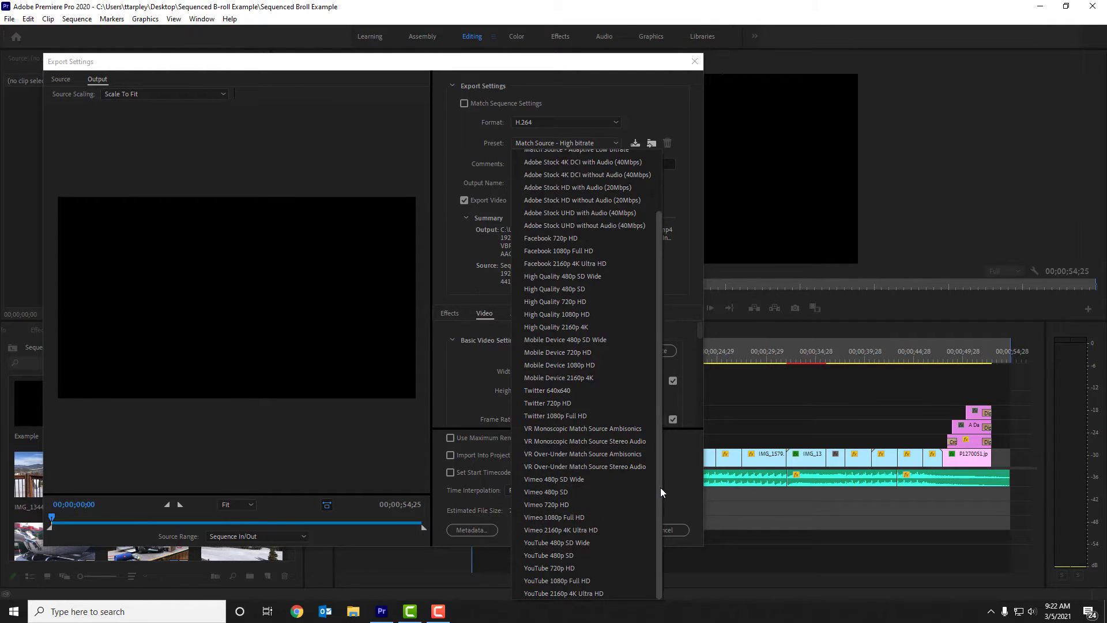
pyautogui.click(559, 582)
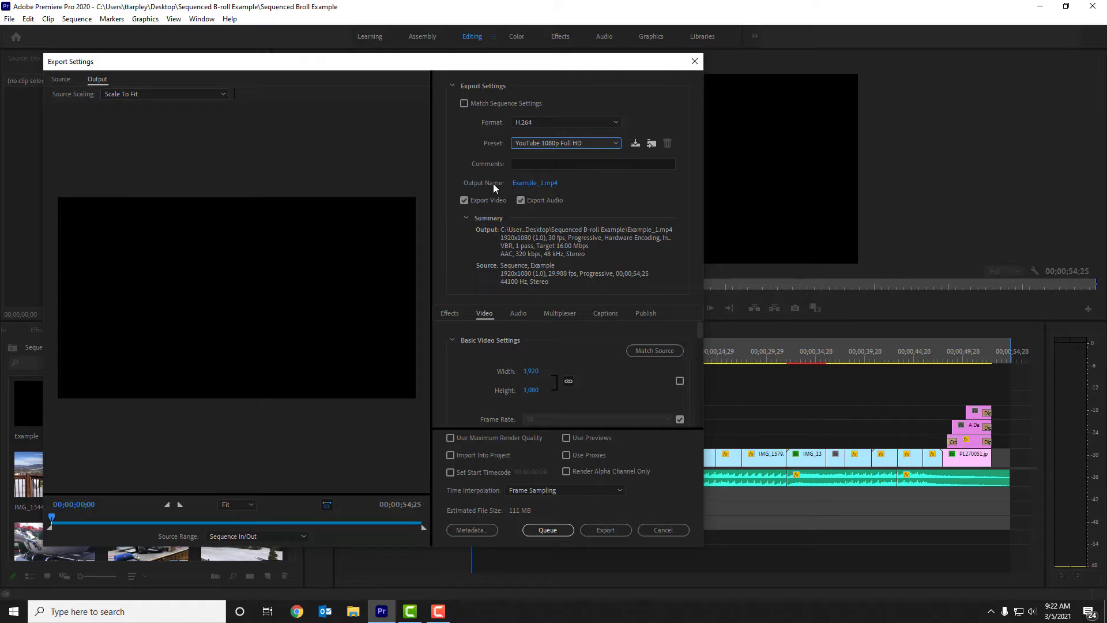
pyautogui.click(538, 185)
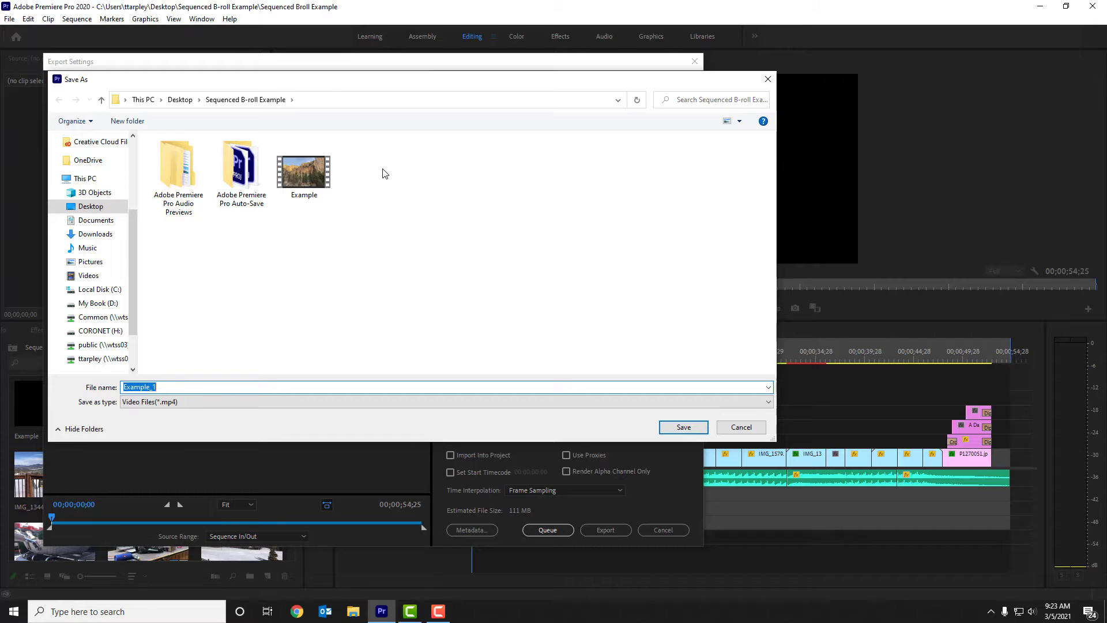
pyautogui.click(99, 289)
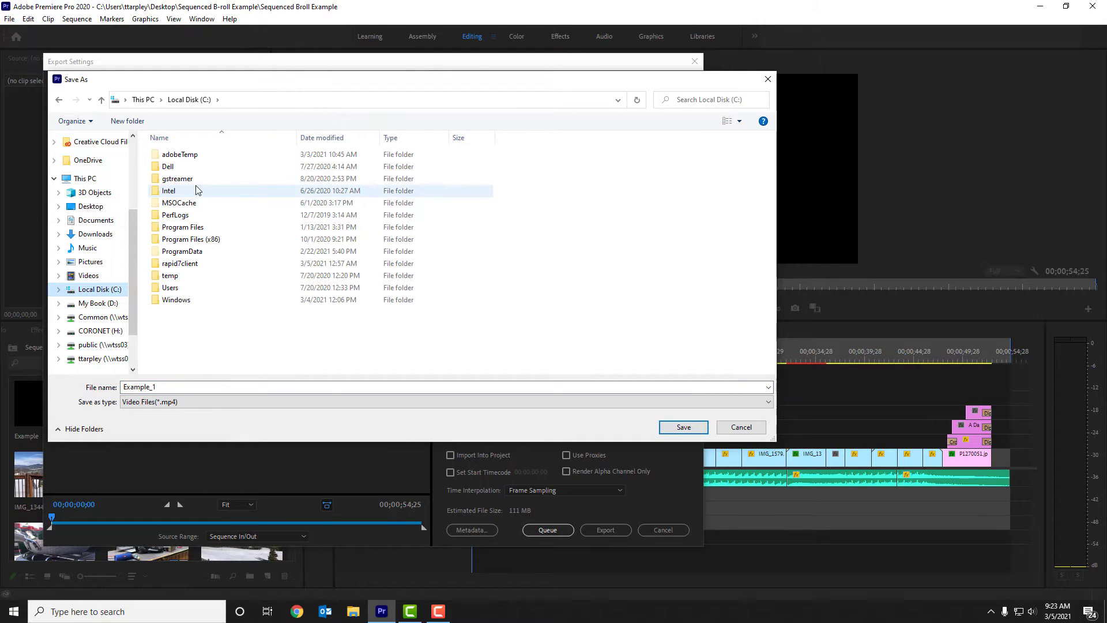
pyautogui.click(199, 229)
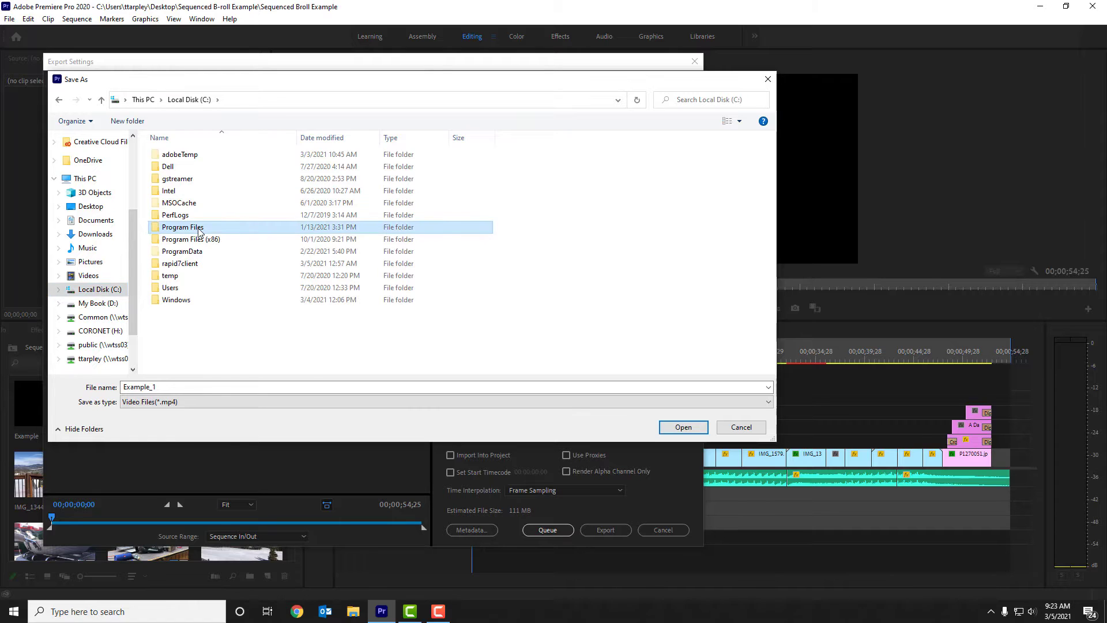
pyautogui.doubleClick(199, 229)
pyautogui.doubleClick(203, 155)
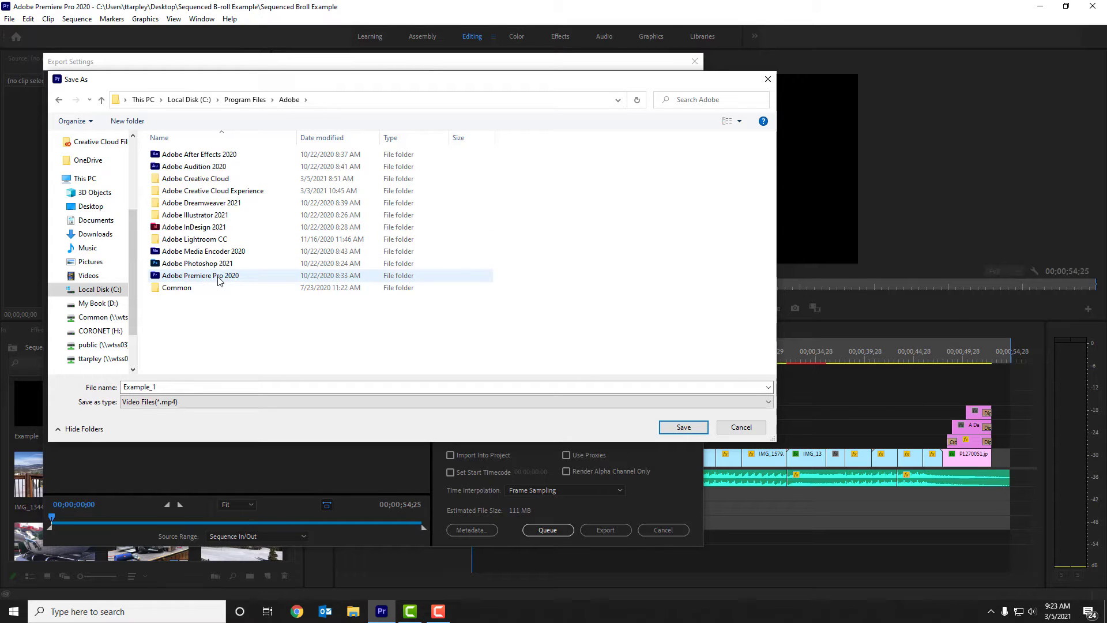
pyautogui.click(766, 81)
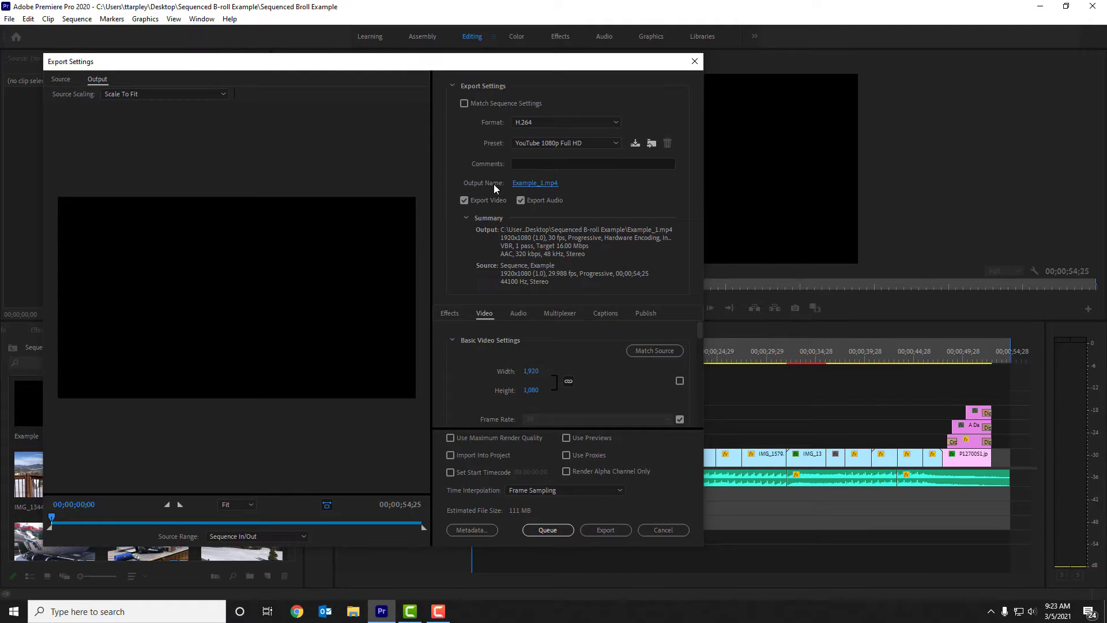
# Step: Set the export's output file to Example_1 as an MP4 video in the Sequenced B-roll Example folder
pyautogui.click(538, 183)
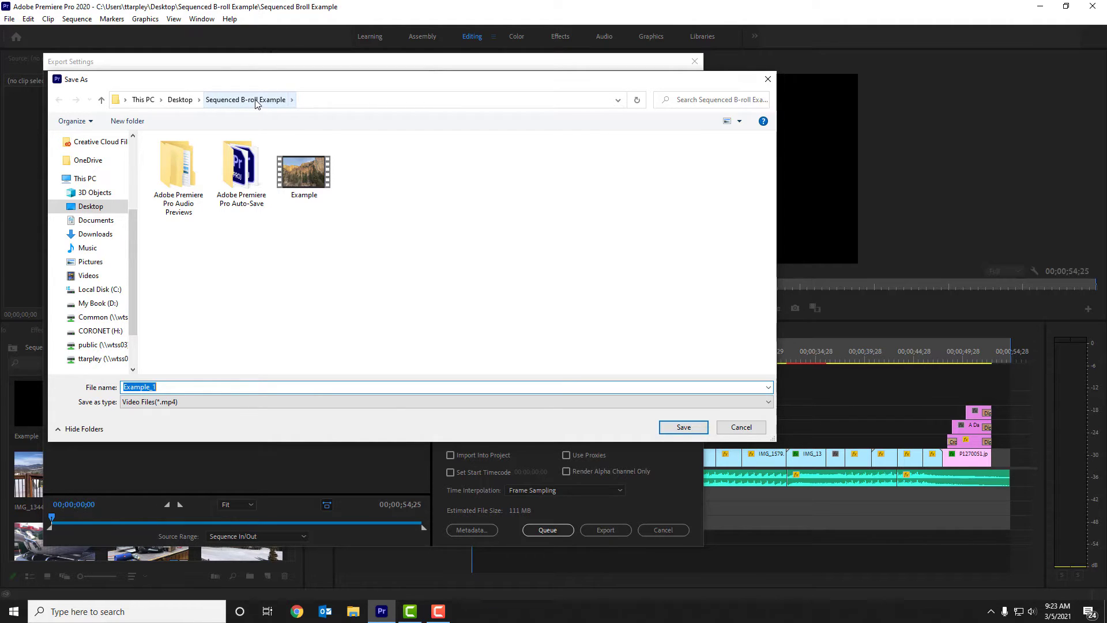
pyautogui.moveTo(203, 384); pyautogui.dragTo(101, 383)
pyautogui.click(279, 387)
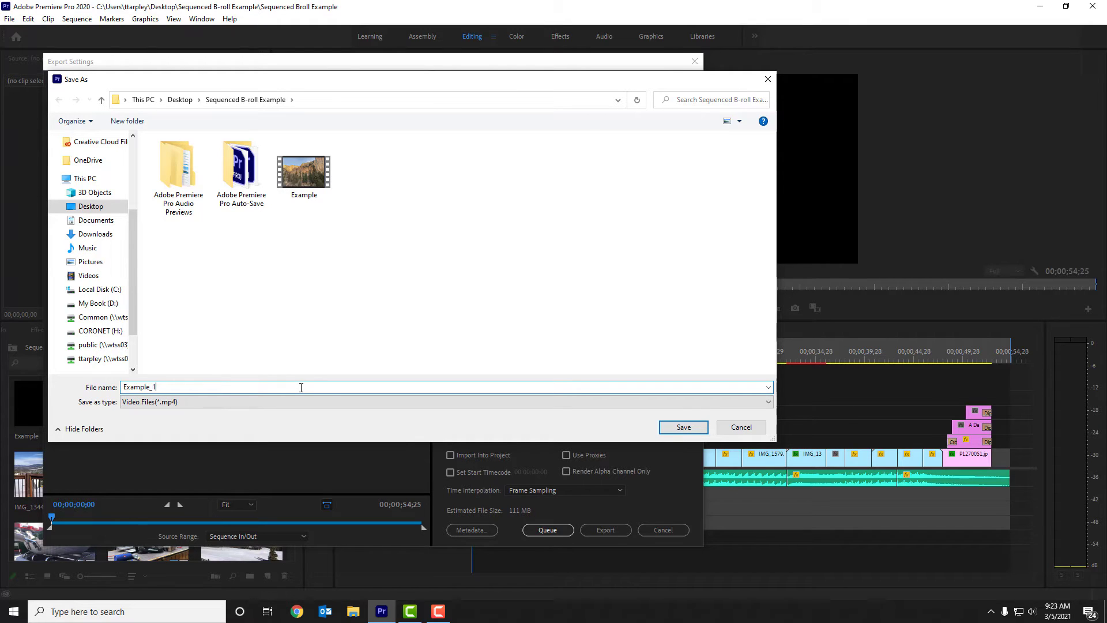
pyautogui.click(235, 402)
pyautogui.click(237, 402)
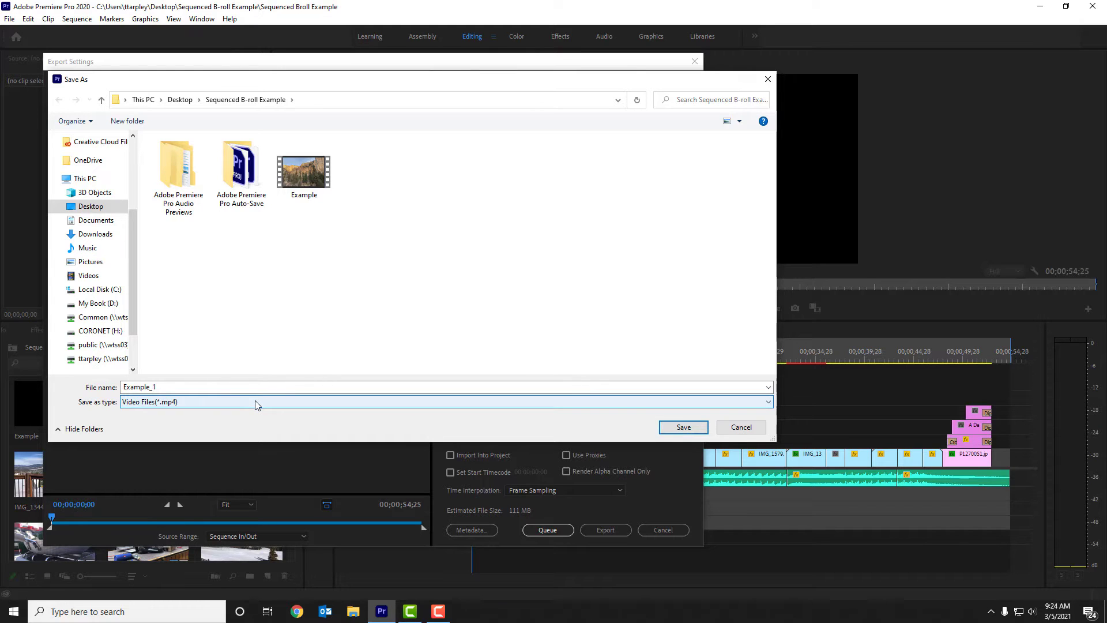
pyautogui.click(682, 428)
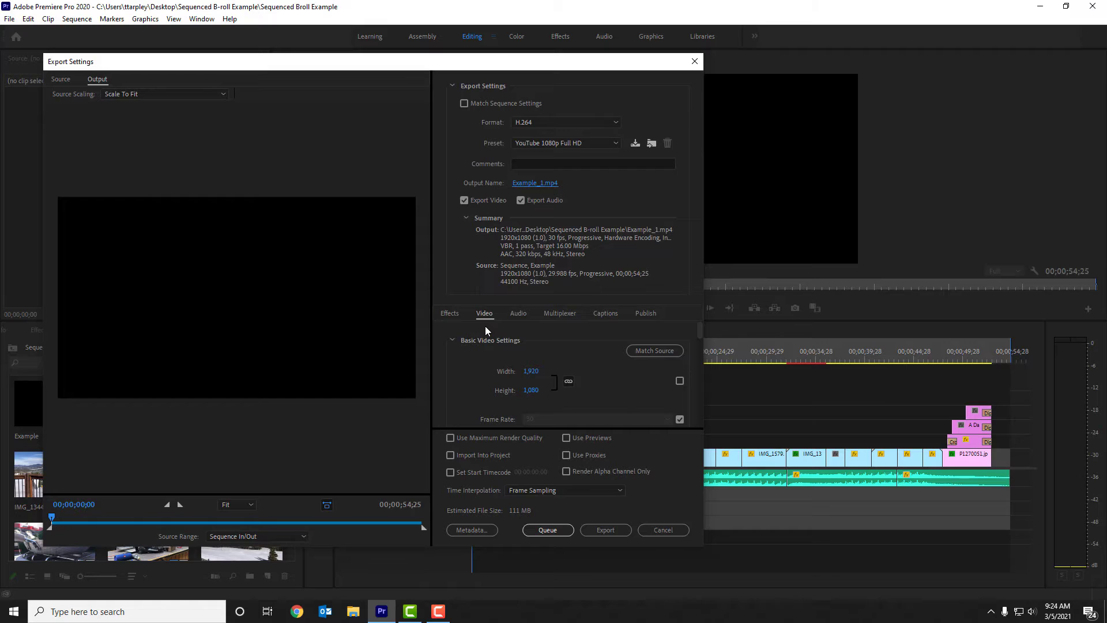
# Step: Reapply the YouTube 1080p Full HD preset and match the basic video settings to the source
pyautogui.moveTo(701, 327); pyautogui.dragTo(698, 323)
pyautogui.moveTo(699, 330); pyautogui.dragTo(701, 325)
pyautogui.click(652, 352)
pyautogui.click(585, 144)
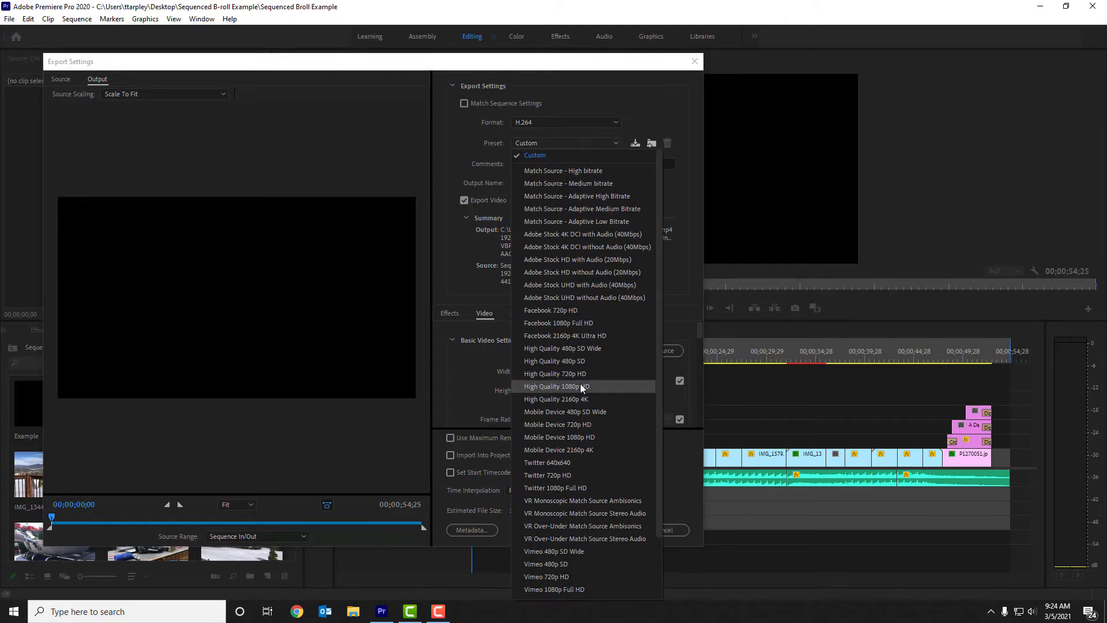
pyautogui.scroll(-3, 581, 383)
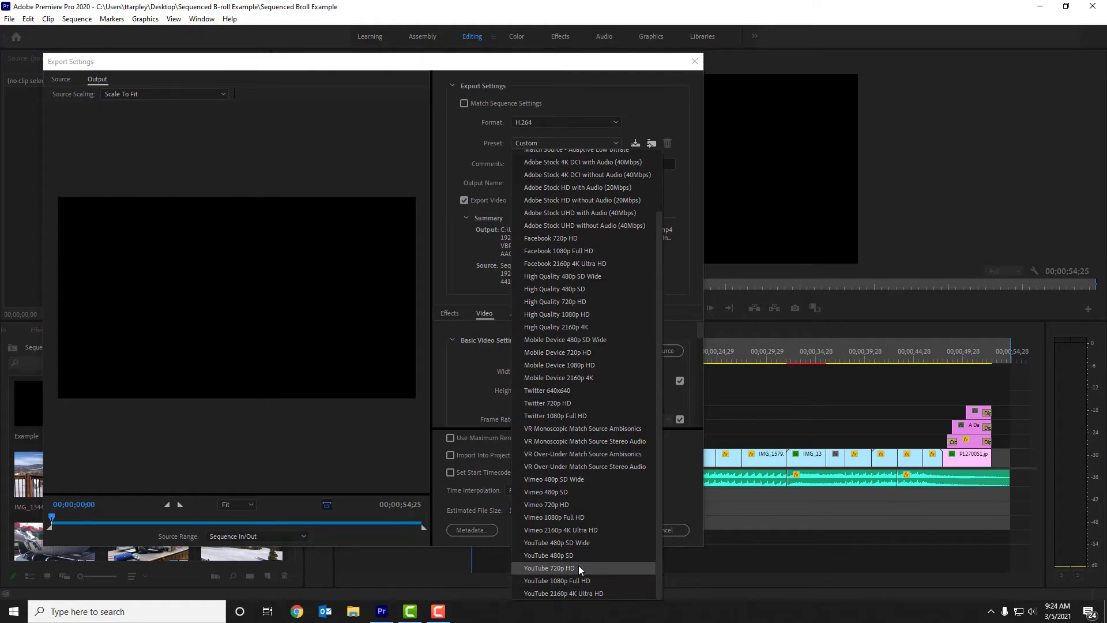
pyautogui.click(582, 582)
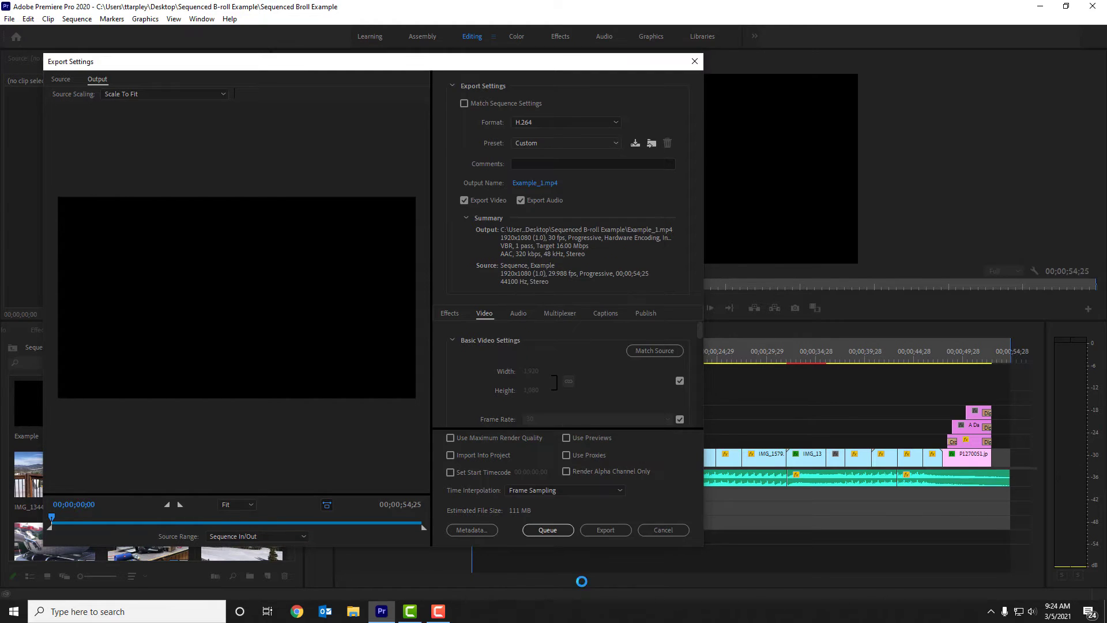
pyautogui.click(646, 351)
# Step: Scrub through the export preview to near the end of the sequence and back to 00;00;15;21
pyautogui.moveTo(58, 519); pyautogui.dragTo(378, 516)
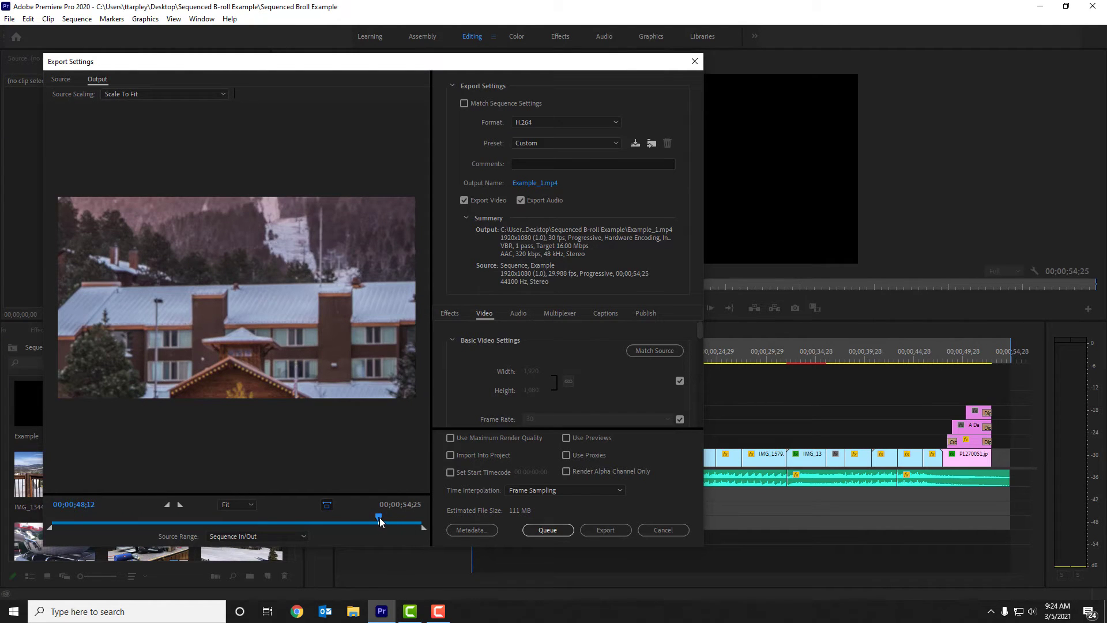
pyautogui.moveTo(379, 517); pyautogui.dragTo(157, 517)
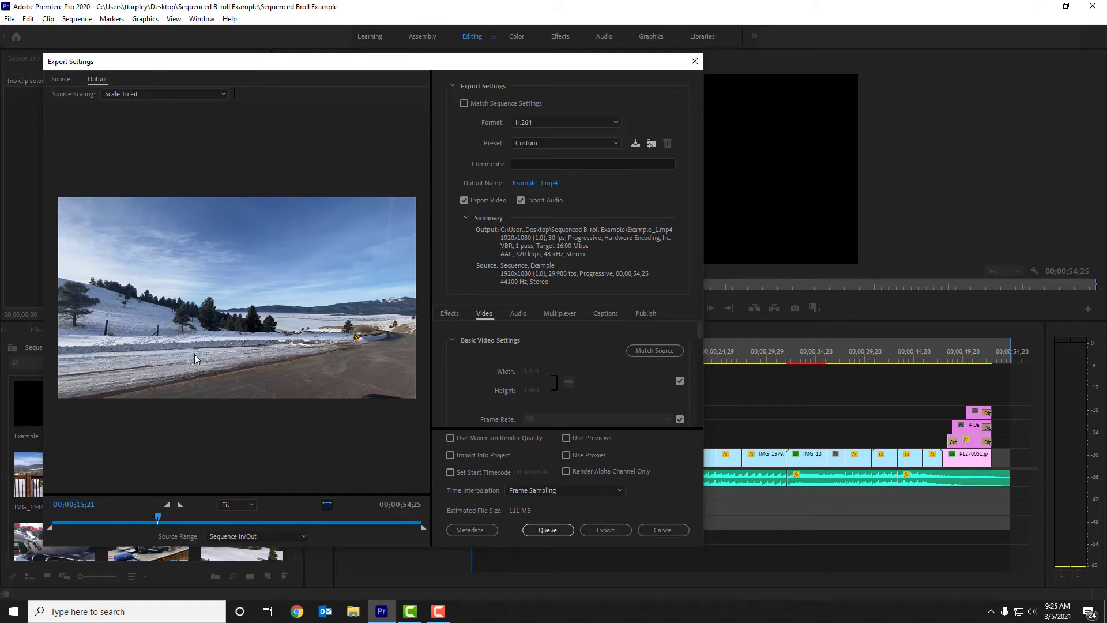
# Step: Set the video target bitrate to 20.76 Mbps in the bitrate settings
pyautogui.scroll(-5, 528, 347)
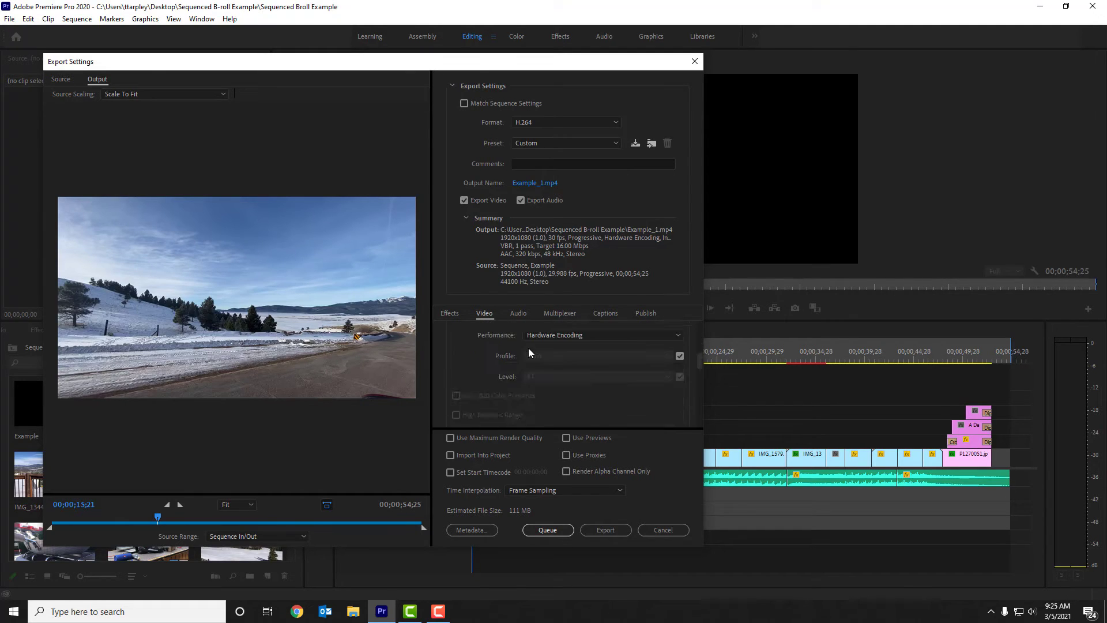
pyautogui.scroll(-5, 475, 354)
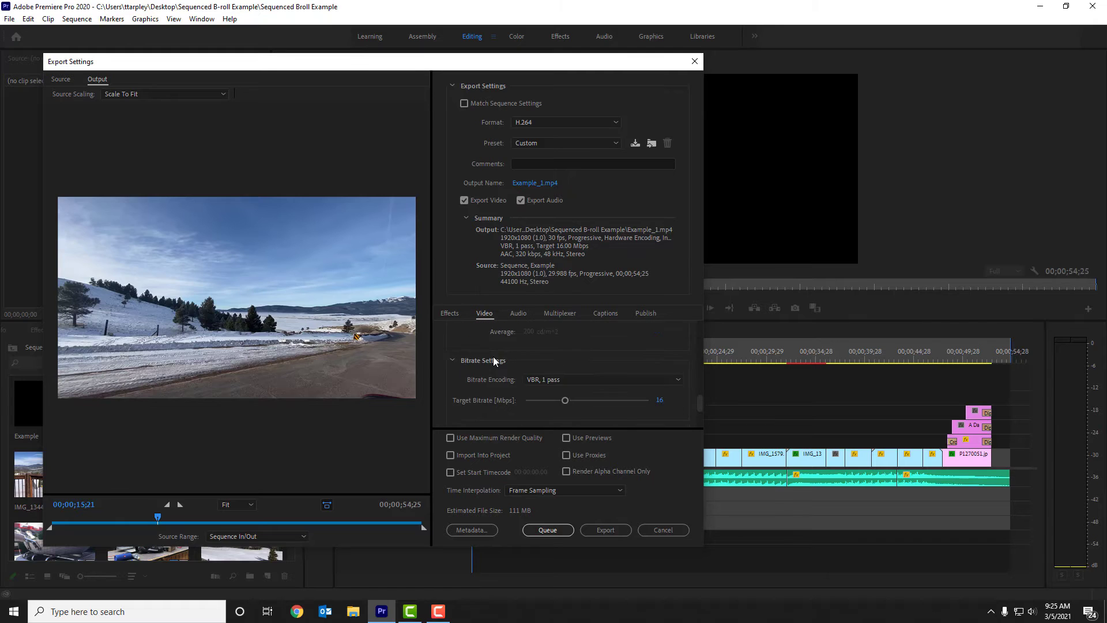
pyautogui.scroll(1, 493, 356)
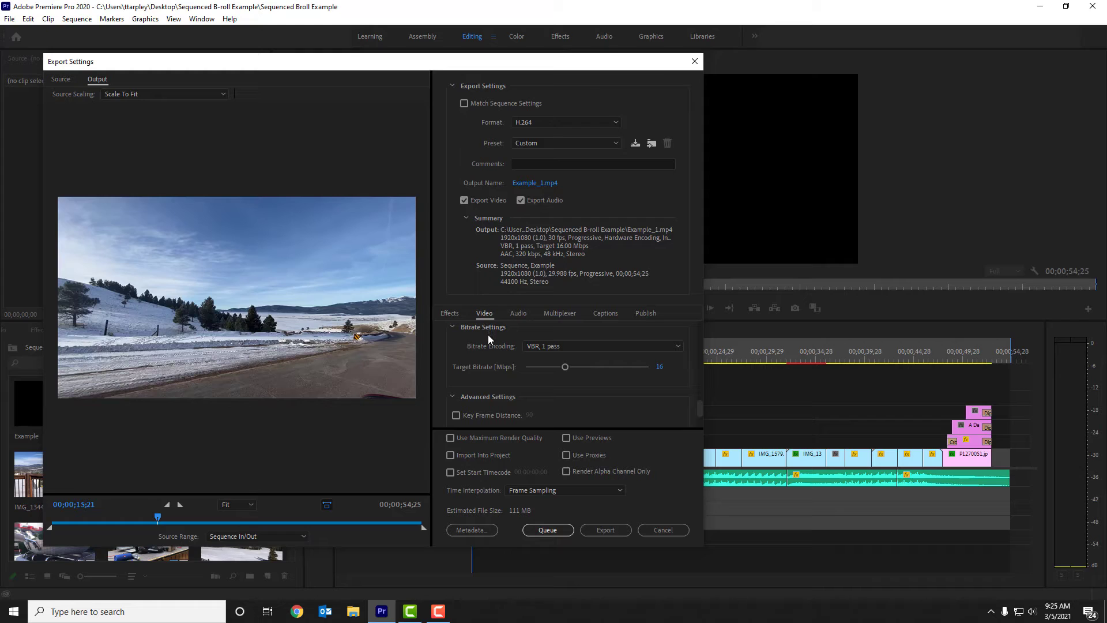
pyautogui.scroll(-2, 488, 340)
pyautogui.scroll(2, 485, 358)
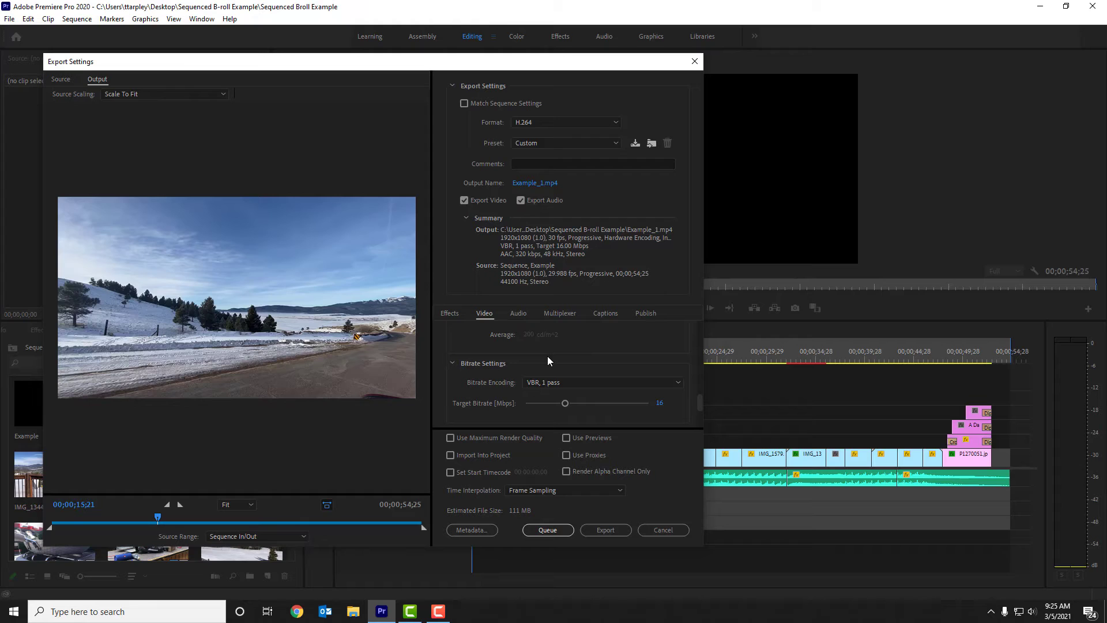
pyautogui.scroll(-2, 555, 356)
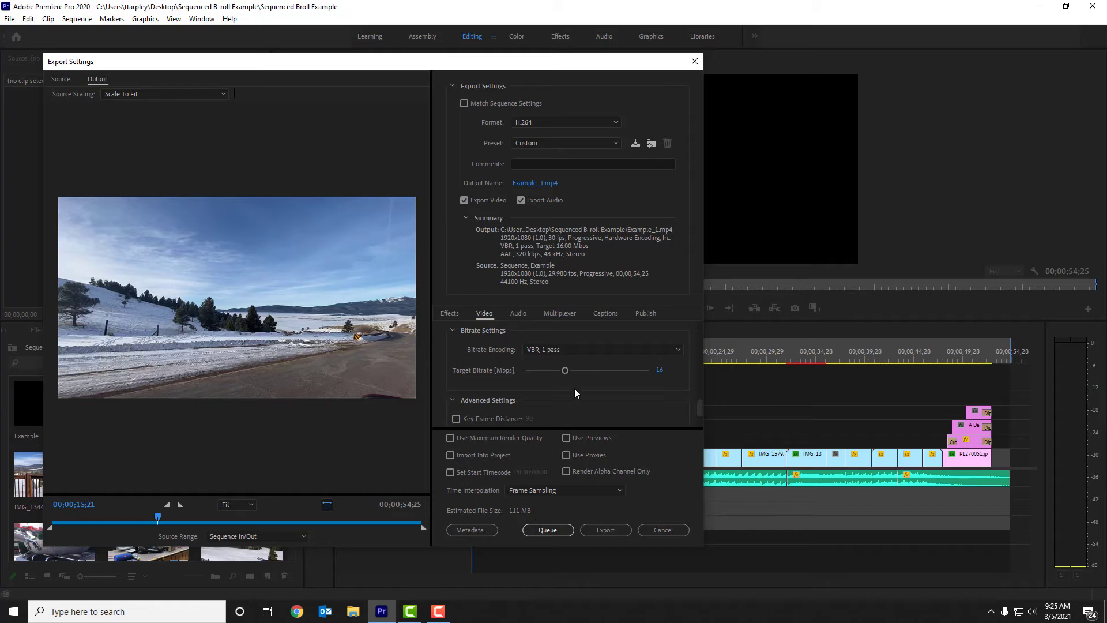
pyautogui.moveTo(565, 370); pyautogui.dragTo(515, 373)
pyautogui.moveTo(526, 370); pyautogui.dragTo(553, 366)
pyautogui.scroll(-1, 514, 410)
pyautogui.scroll(-1, 536, 398)
pyautogui.scroll(2, 523, 404)
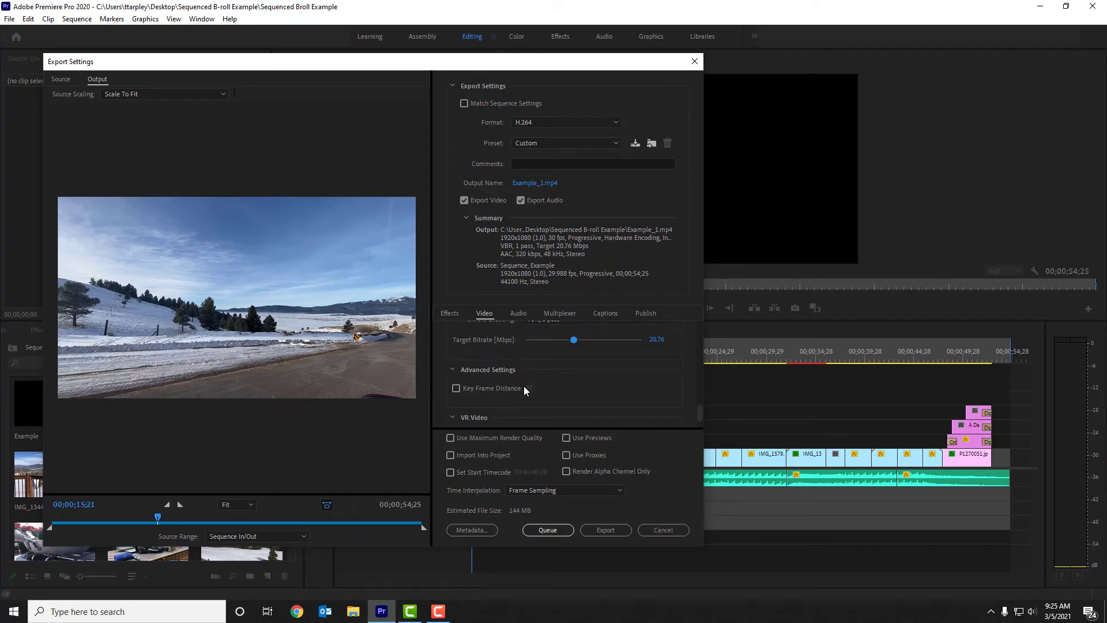
# Step: Examine the audio export settings, including format, codec, sample rate, channels, quality and bitrate
pyautogui.click(524, 315)
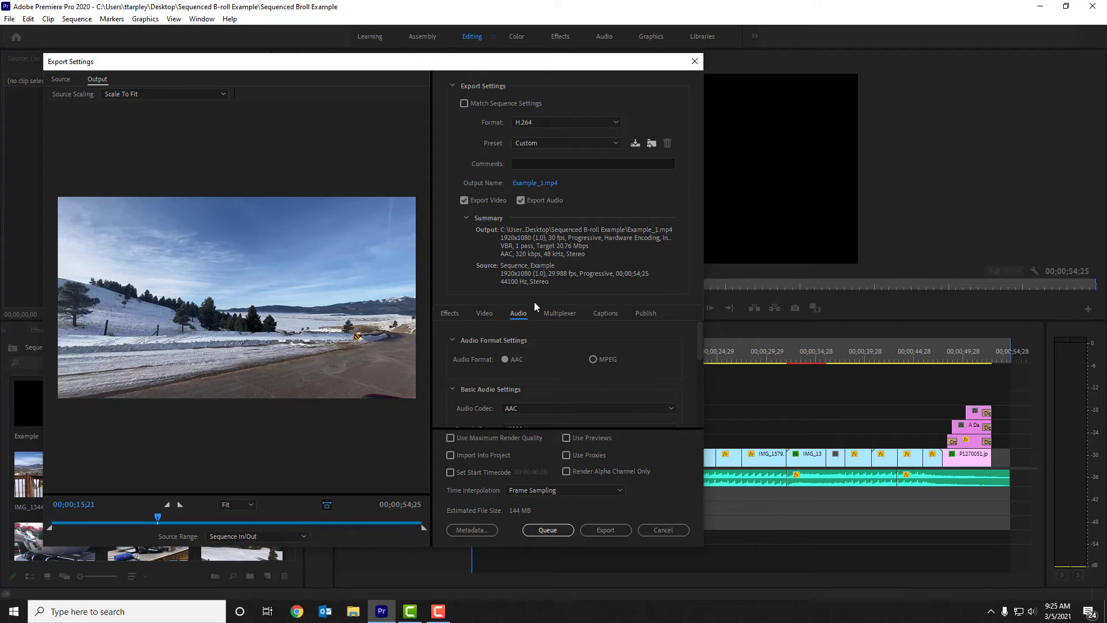
pyautogui.scroll(-4, 474, 389)
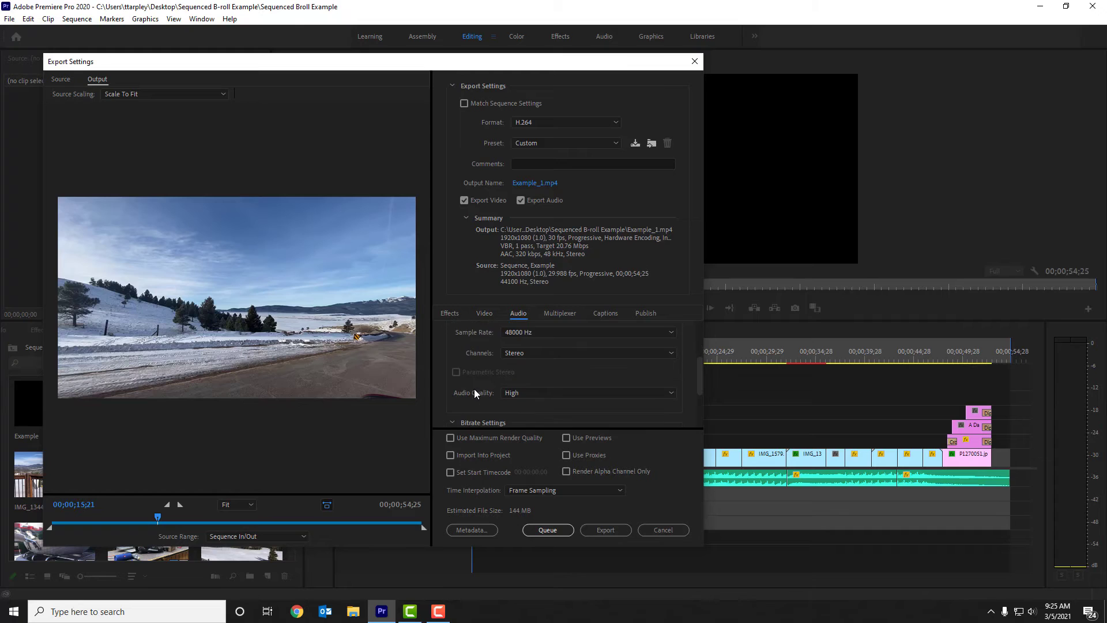
pyautogui.scroll(-2, 474, 391)
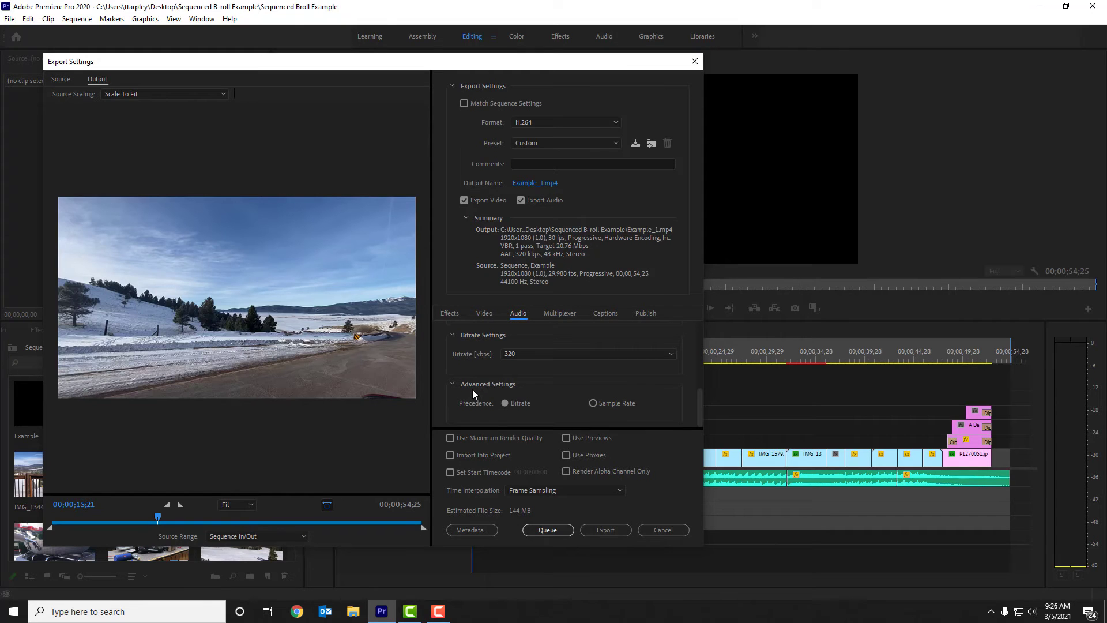
pyautogui.scroll(6, 472, 389)
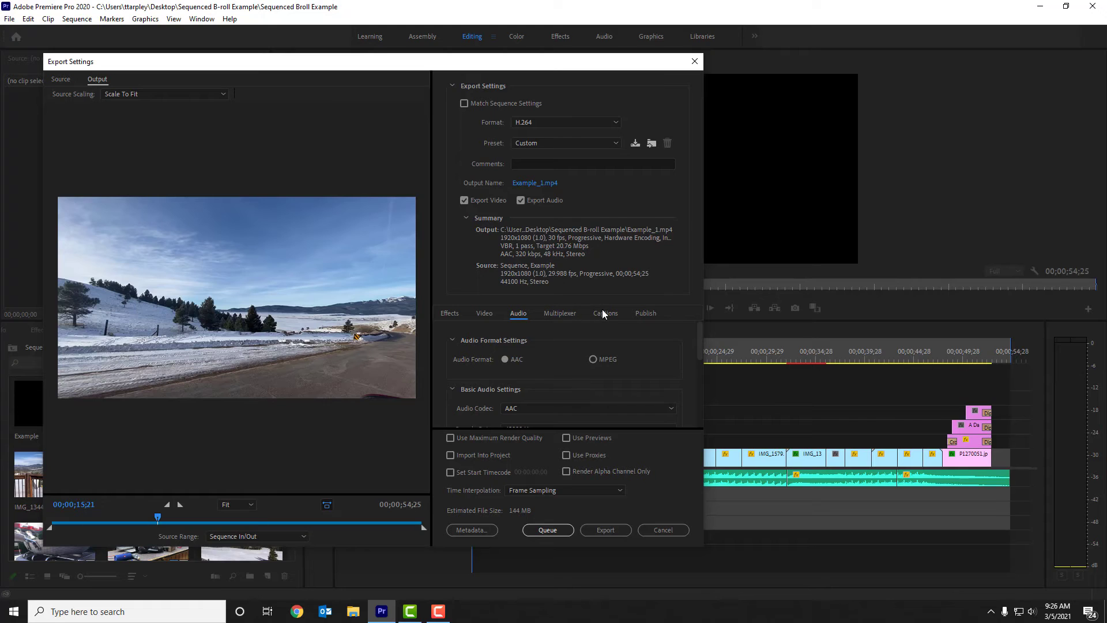
# Step: Examine the available publishing destinations in the export settings, from Adobe Creative Cloud and Behance through FTP and Twitter to YouTube
pyautogui.click(645, 313)
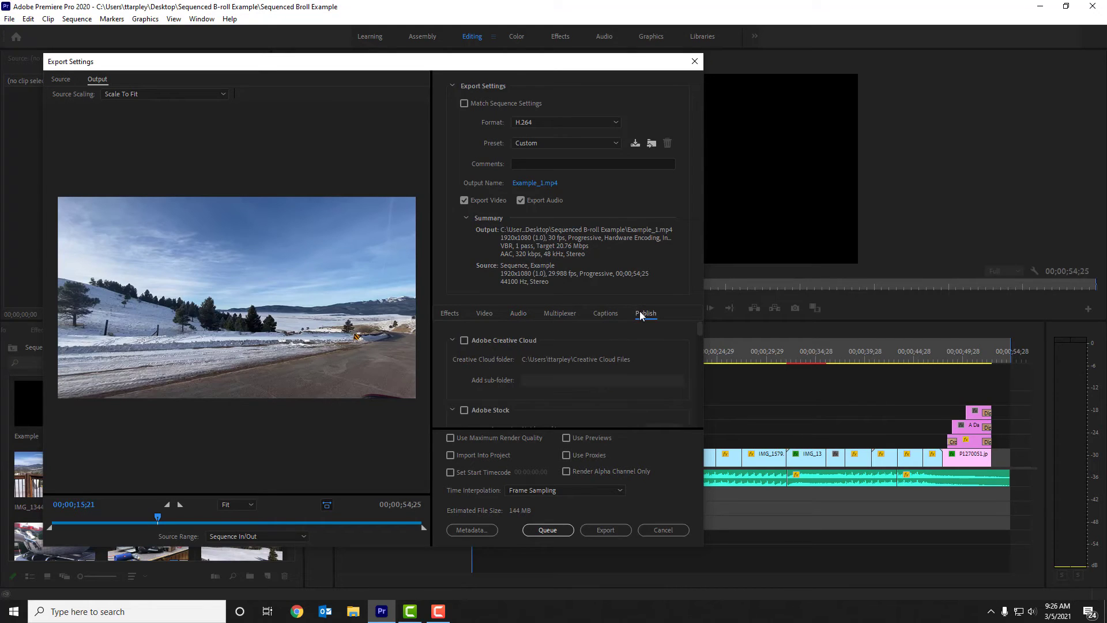
pyautogui.scroll(-5, 582, 375)
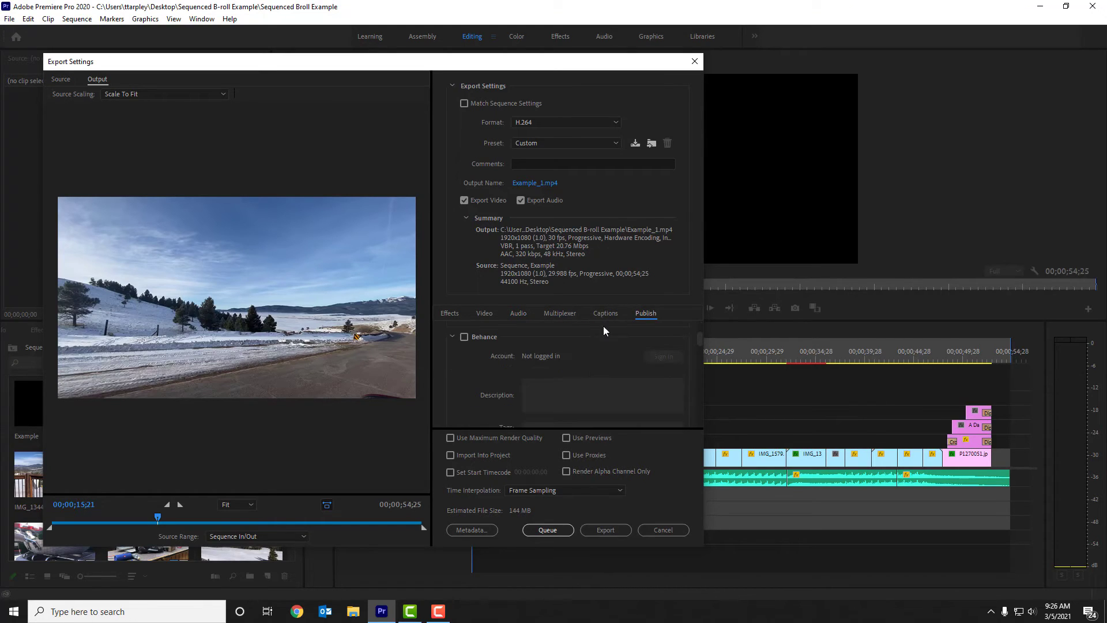
pyautogui.scroll(-5, 580, 375)
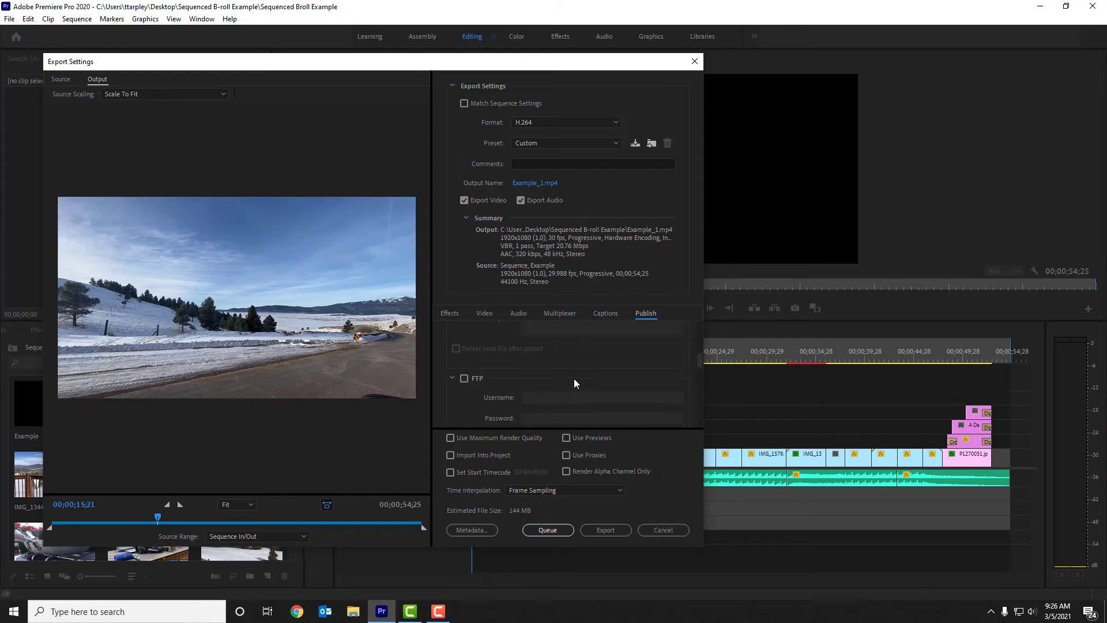
pyautogui.scroll(-5, 565, 386)
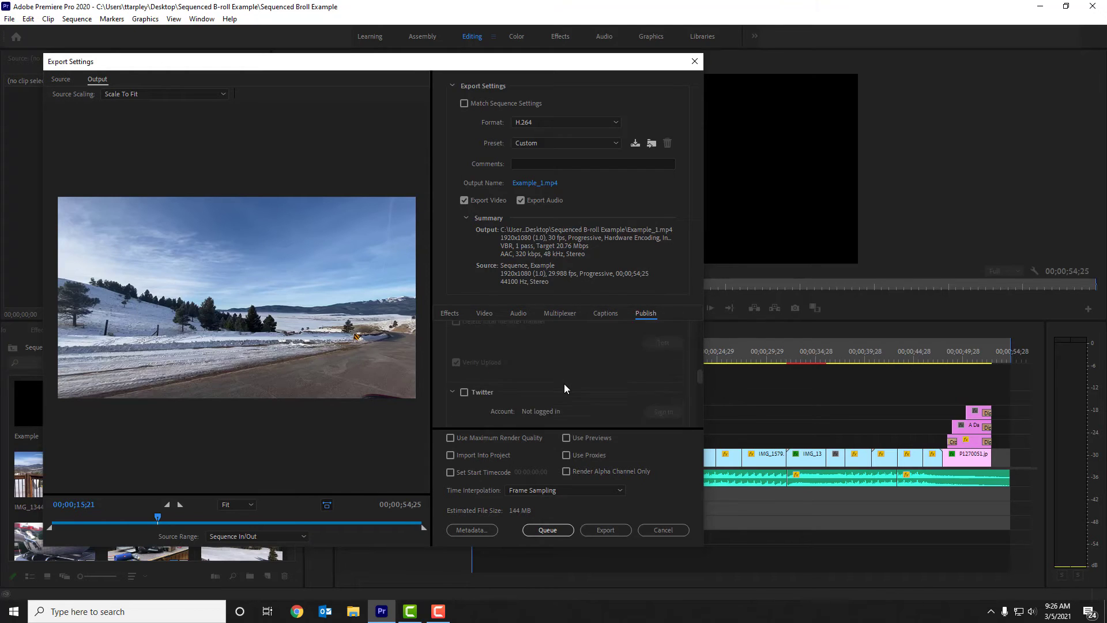
pyautogui.scroll(-5, 563, 383)
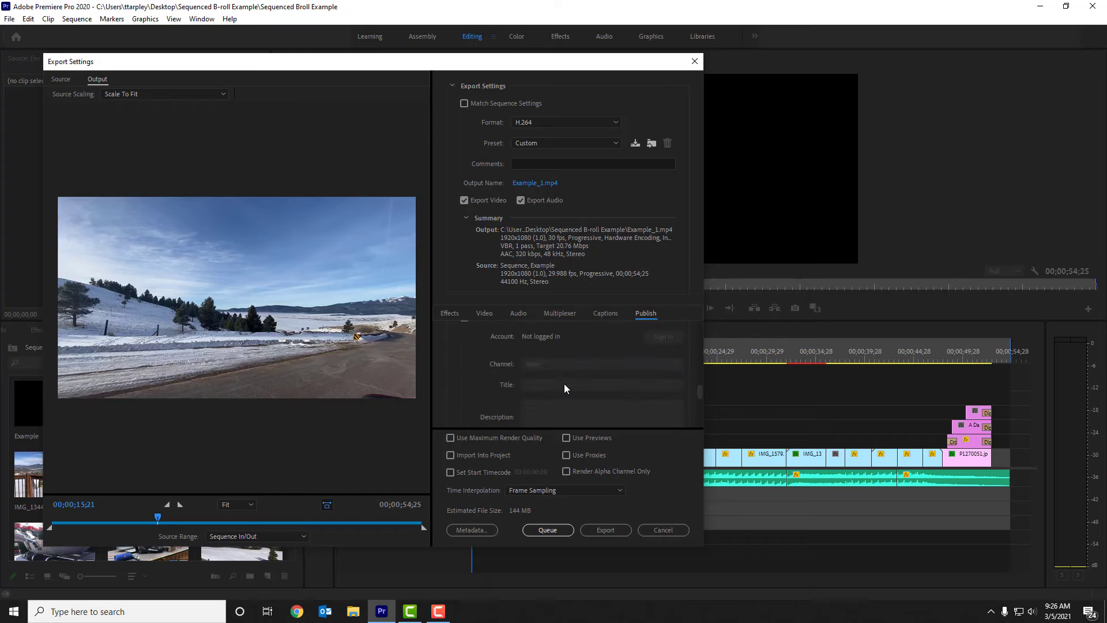
pyautogui.scroll(-3, 564, 383)
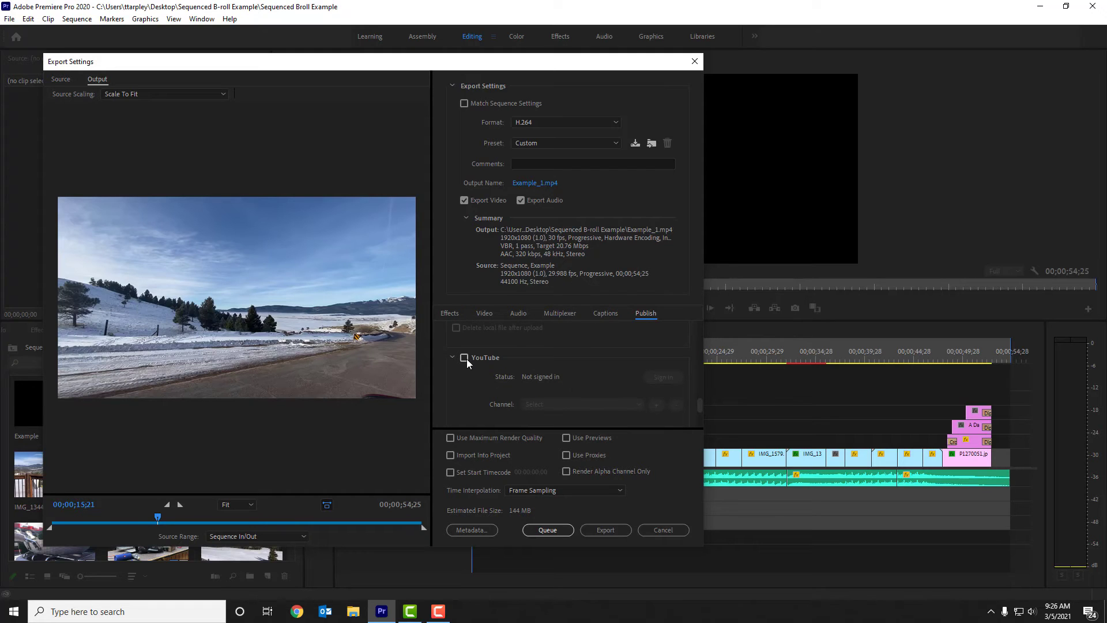
pyautogui.scroll(2, 469, 361)
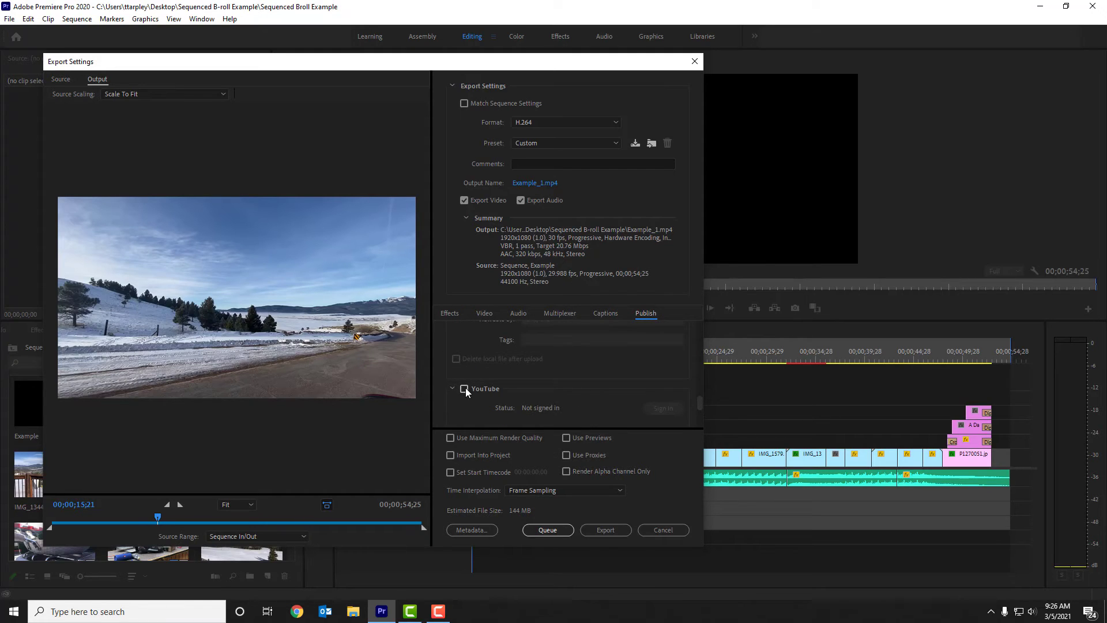
pyautogui.scroll(-3, 465, 388)
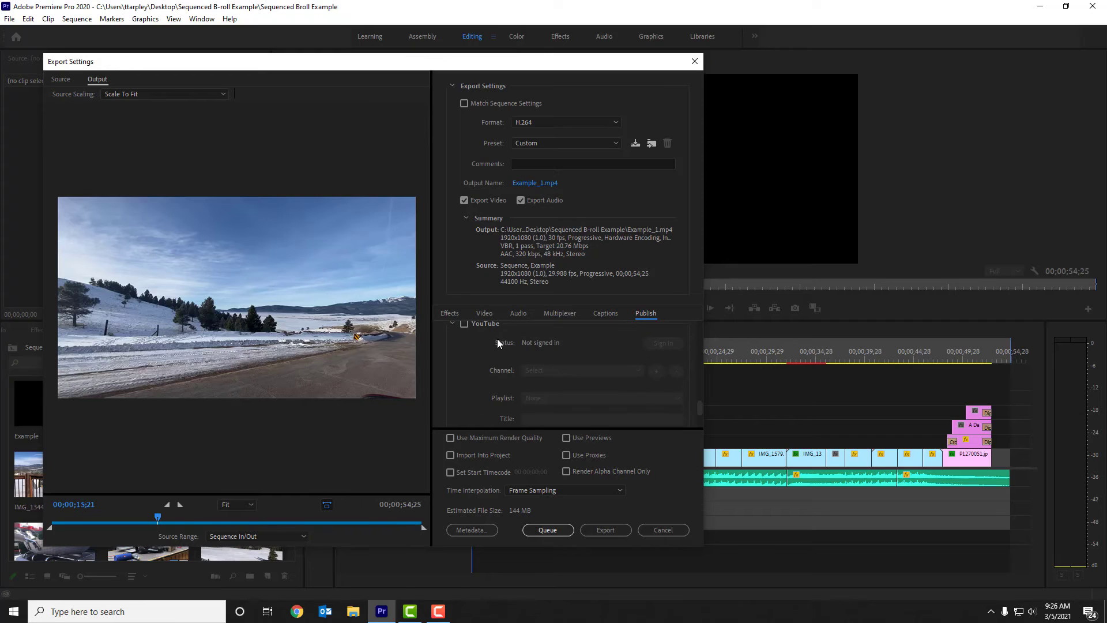
pyautogui.scroll(1, 478, 352)
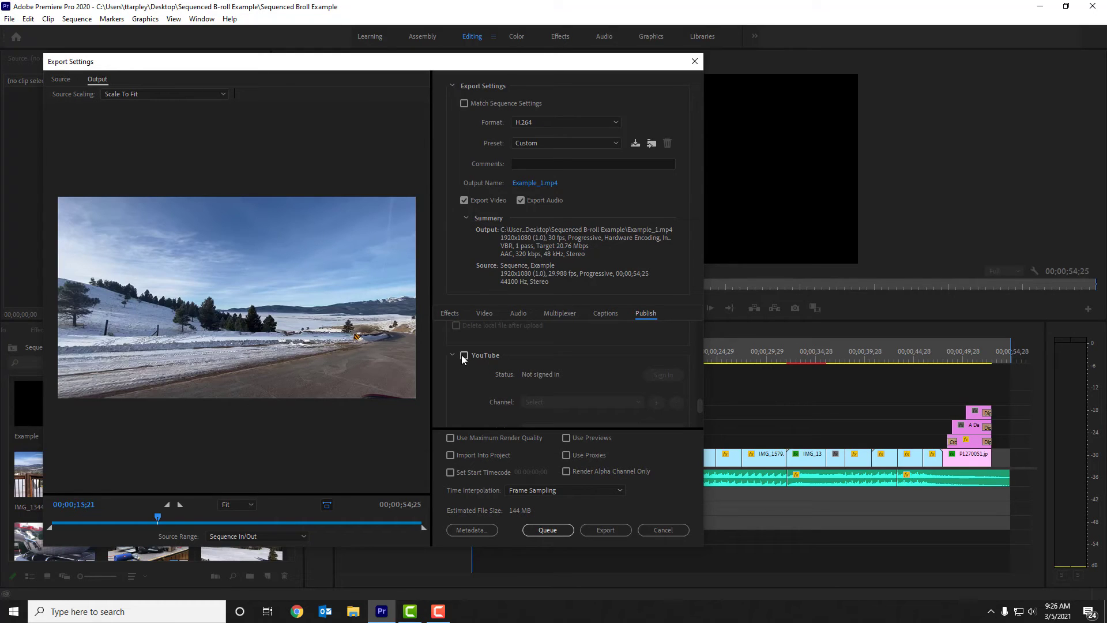
# Step: Enable YouTube publishing temporarily to examine its channel, playlist, title, description, privacy, tags and custom thumbnail options
pyautogui.click(464, 356)
pyautogui.scroll(-2, 609, 374)
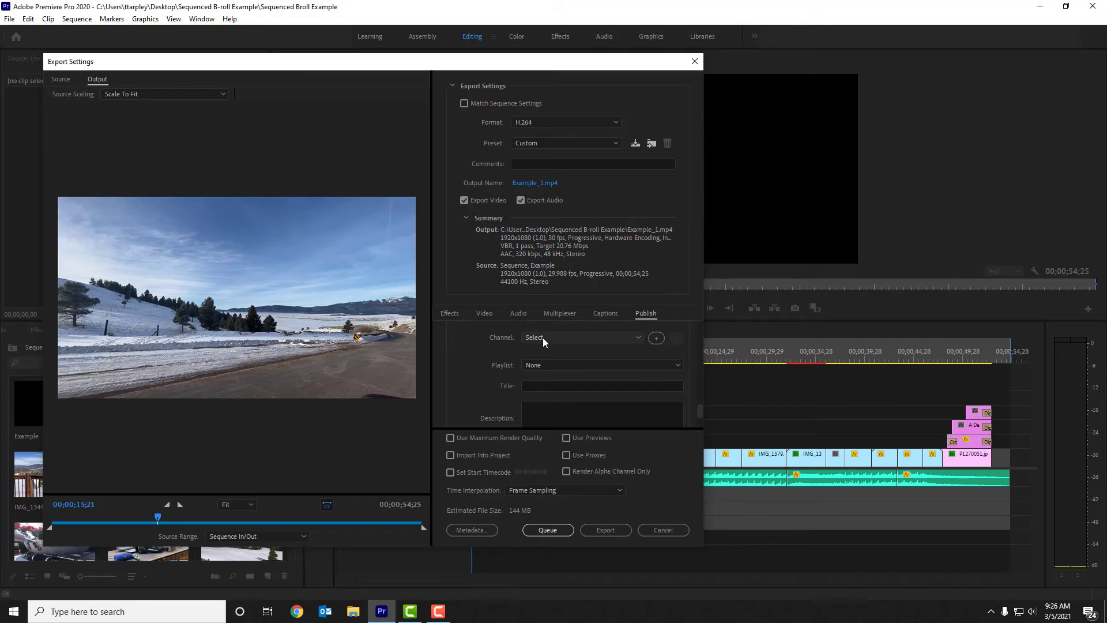
pyautogui.scroll(-1, 552, 333)
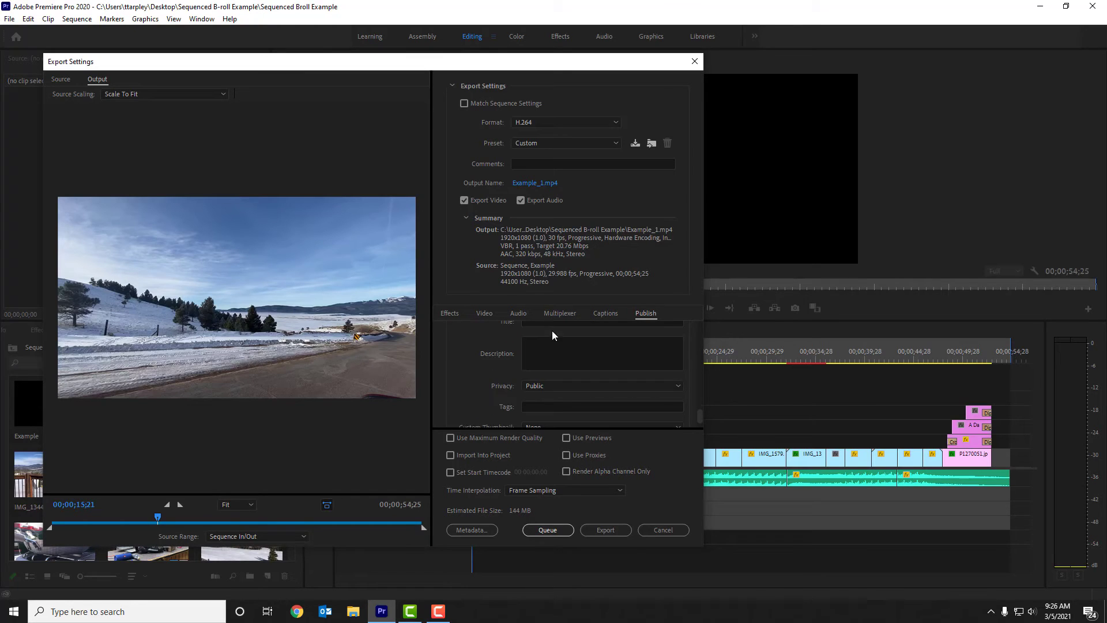
pyautogui.scroll(-2, 542, 362)
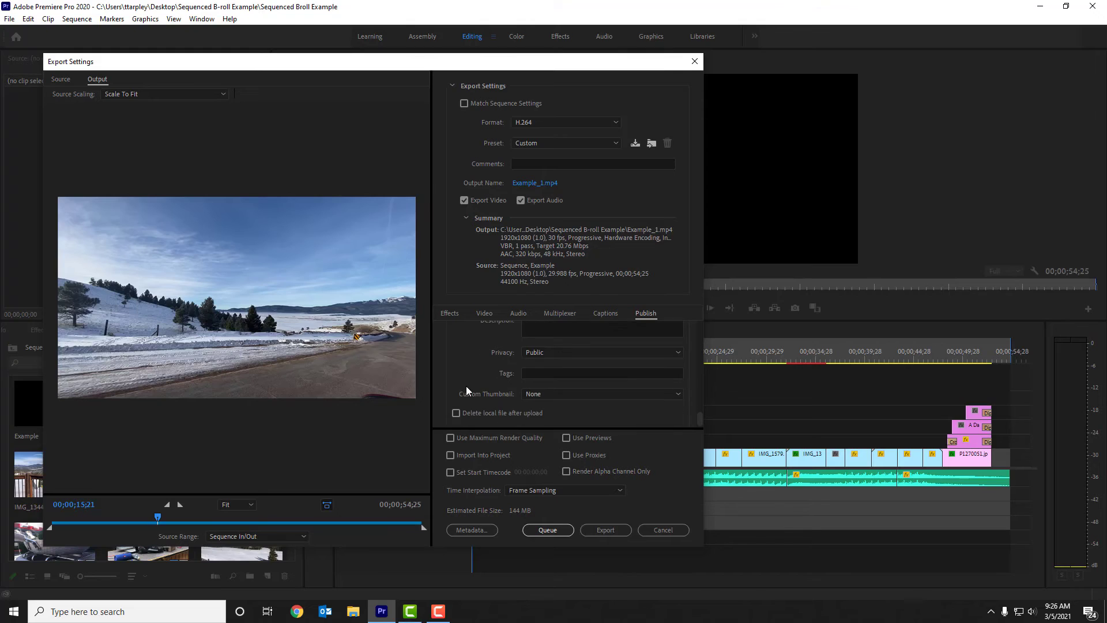
pyautogui.scroll(-1, 476, 361)
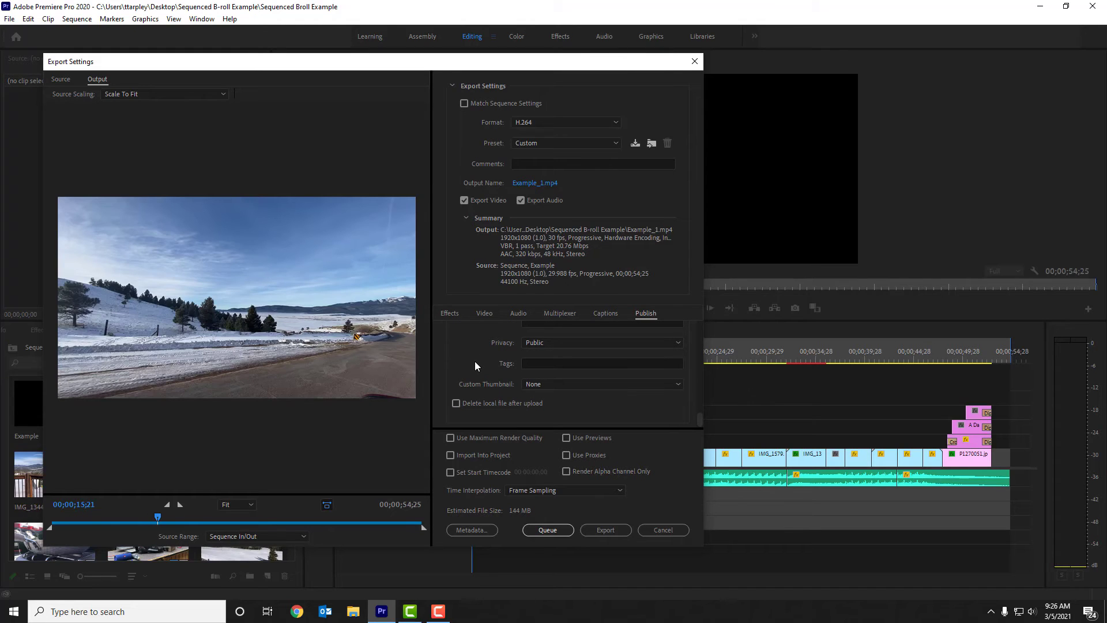
pyautogui.scroll(-2, 475, 364)
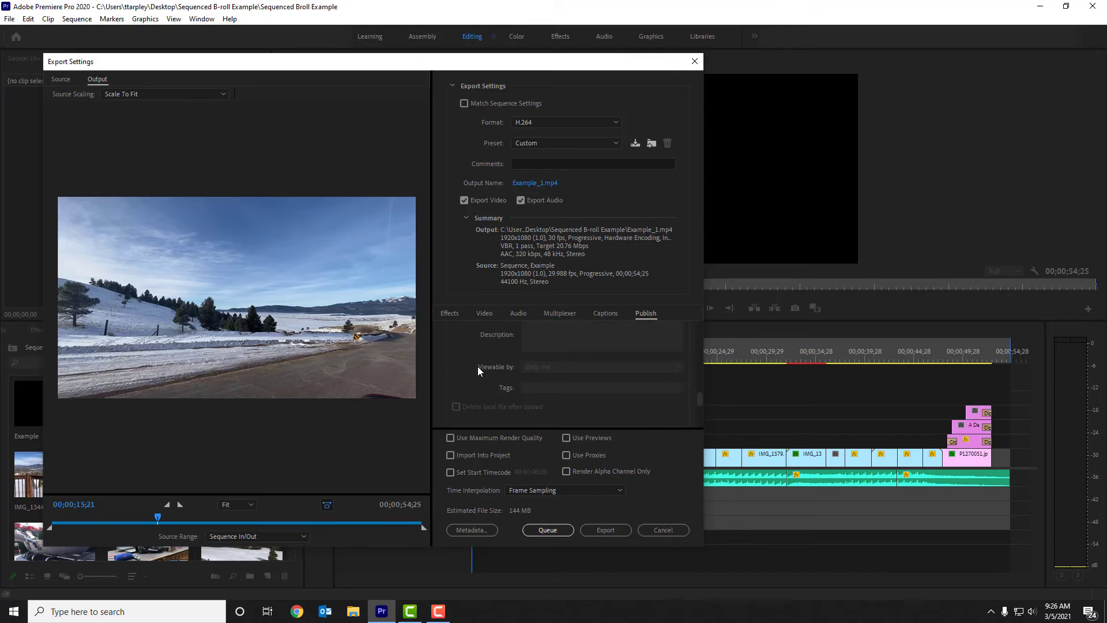
pyautogui.click(465, 372)
pyautogui.click(465, 372)
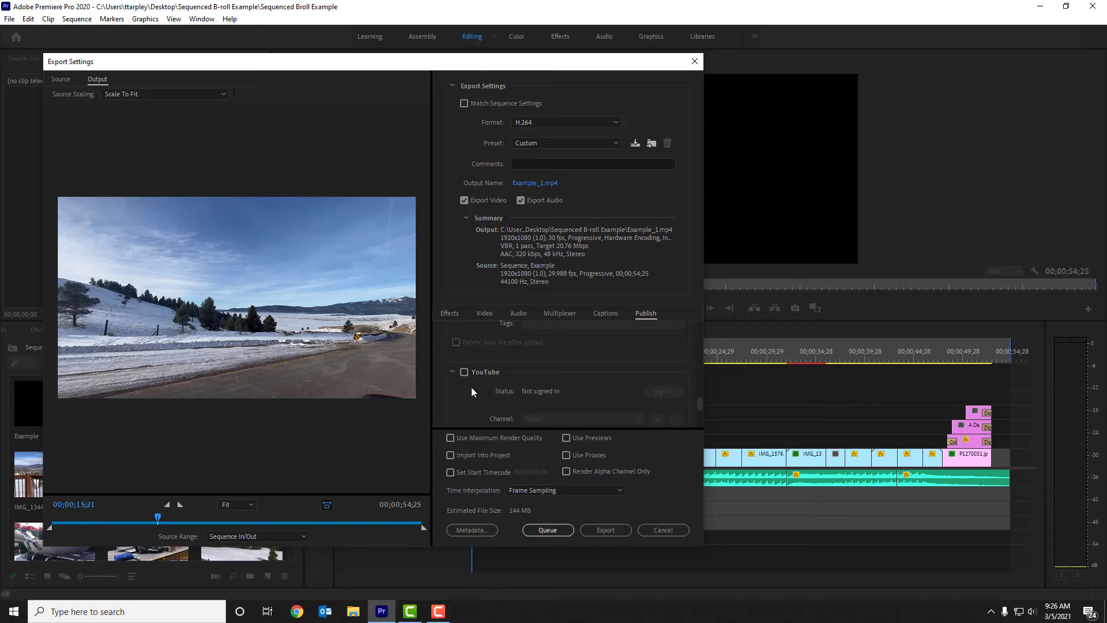
pyautogui.scroll(6, 472, 391)
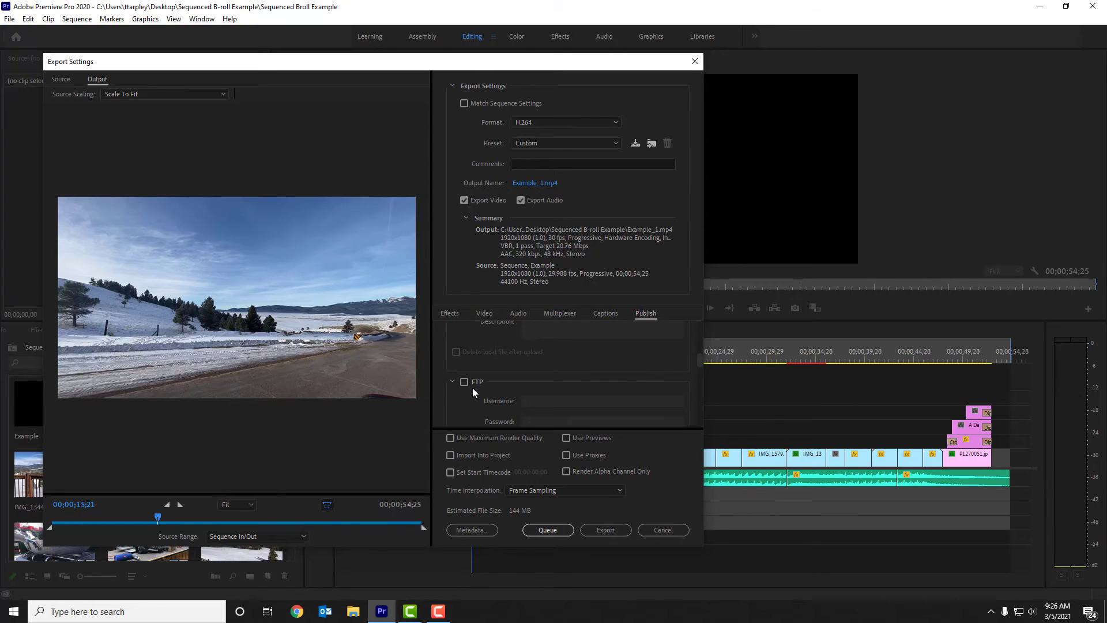
pyautogui.scroll(5, 472, 388)
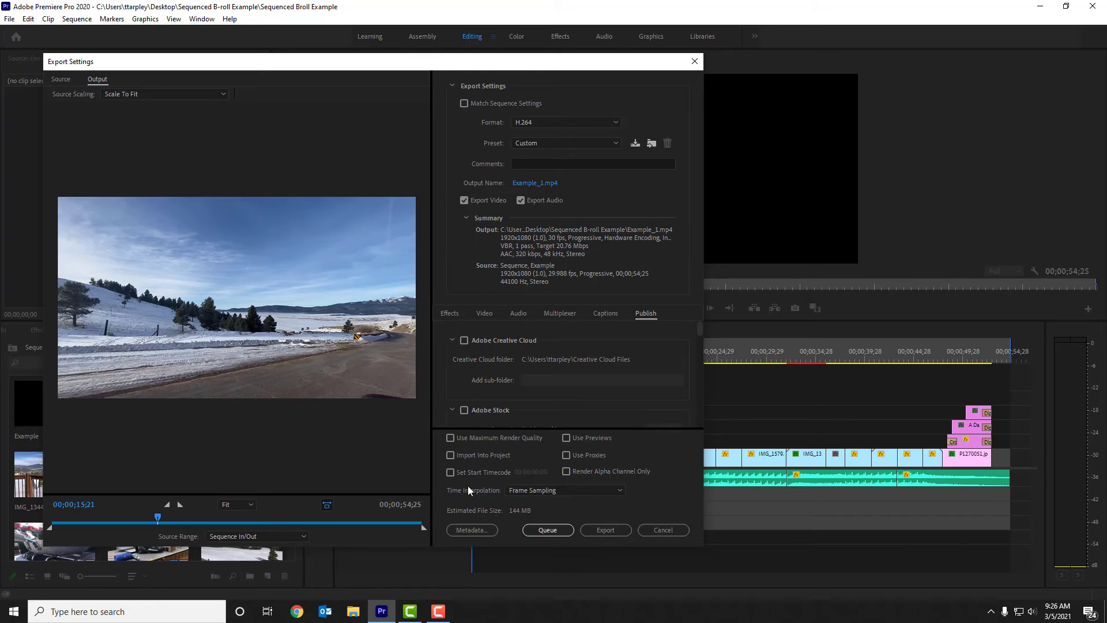
# Step: Return the export preview to the start of the sequence and export it as Example_1.mp4
pyautogui.moveTo(157, 517); pyautogui.dragTo(41, 518)
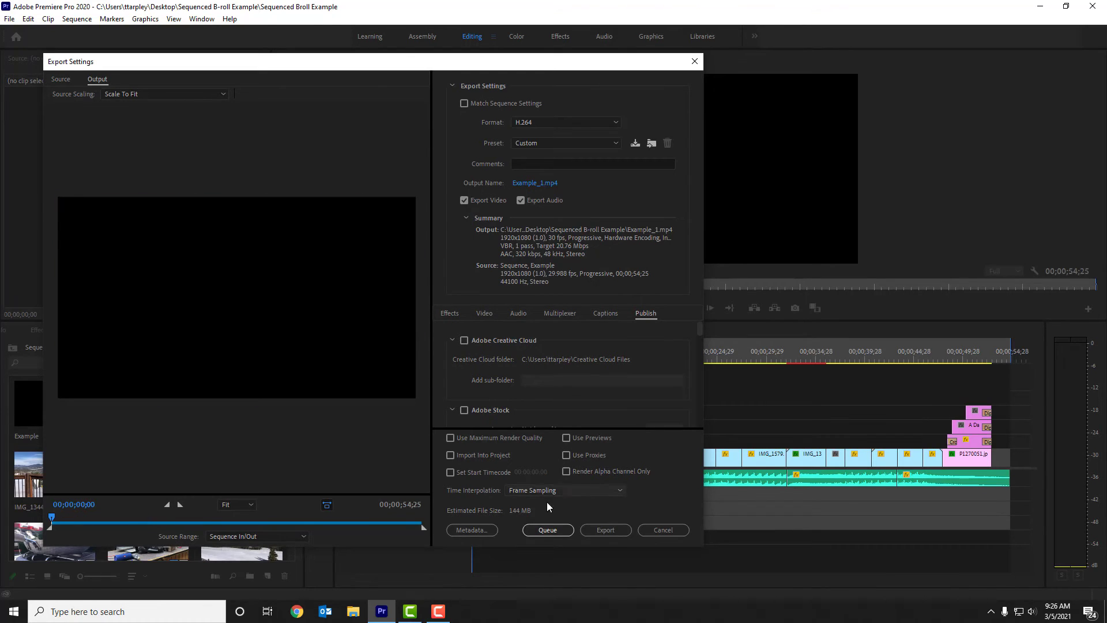
pyautogui.click(604, 530)
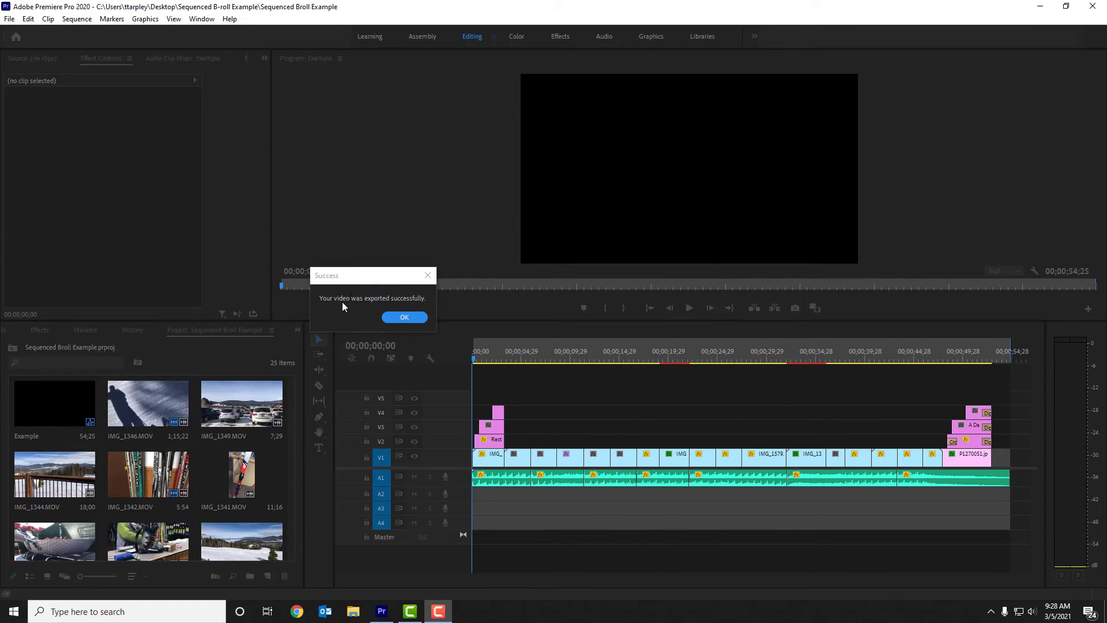
pyautogui.click(396, 316)
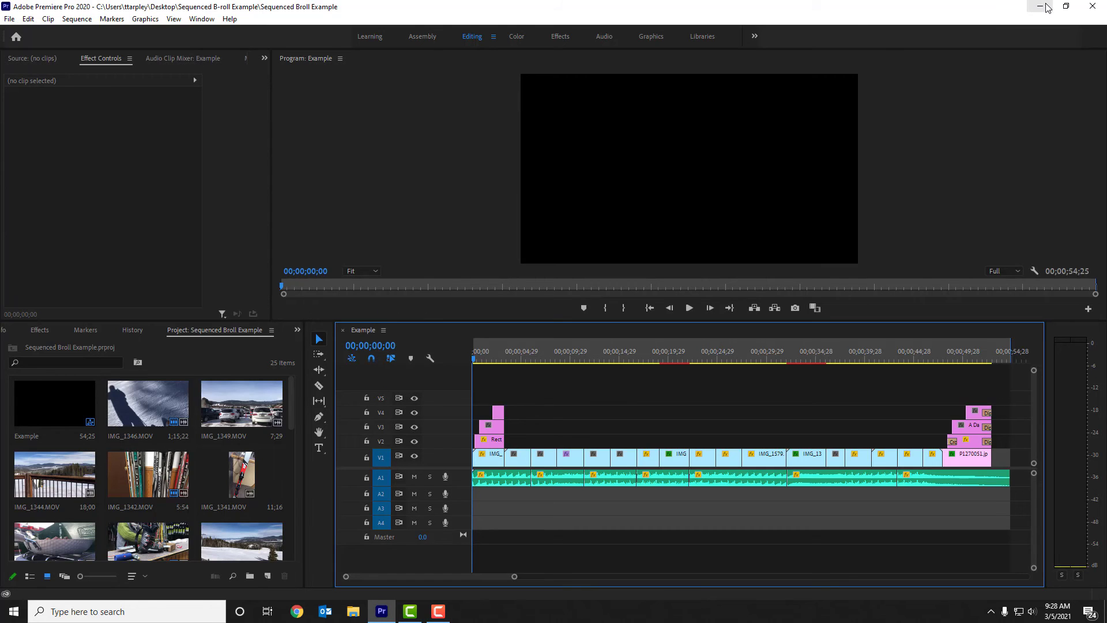
# Step: Switch to File Explorer and open the exported Example_1 video from the Sequenced B-roll Example folder on the Desktop
pyautogui.click(353, 612)
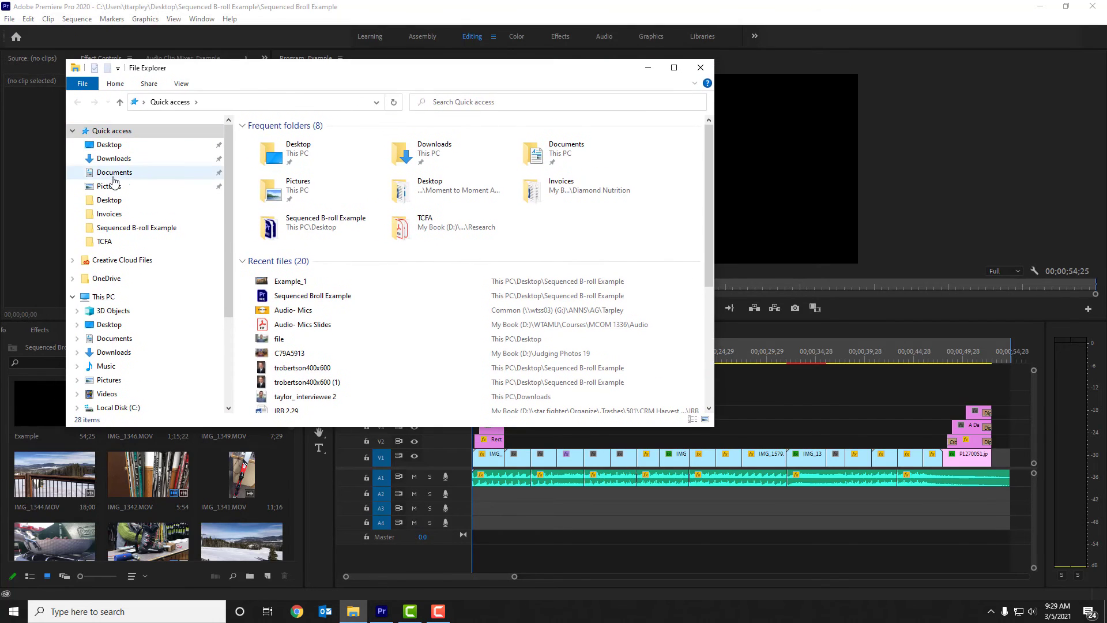
pyautogui.click(114, 160)
pyautogui.click(118, 174)
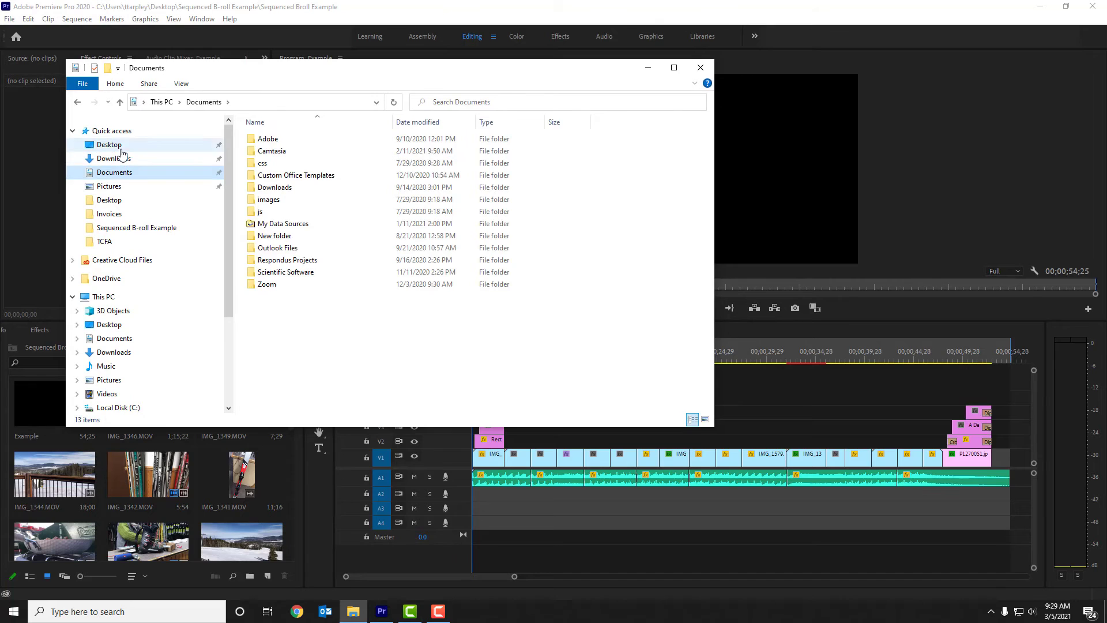
pyautogui.click(113, 146)
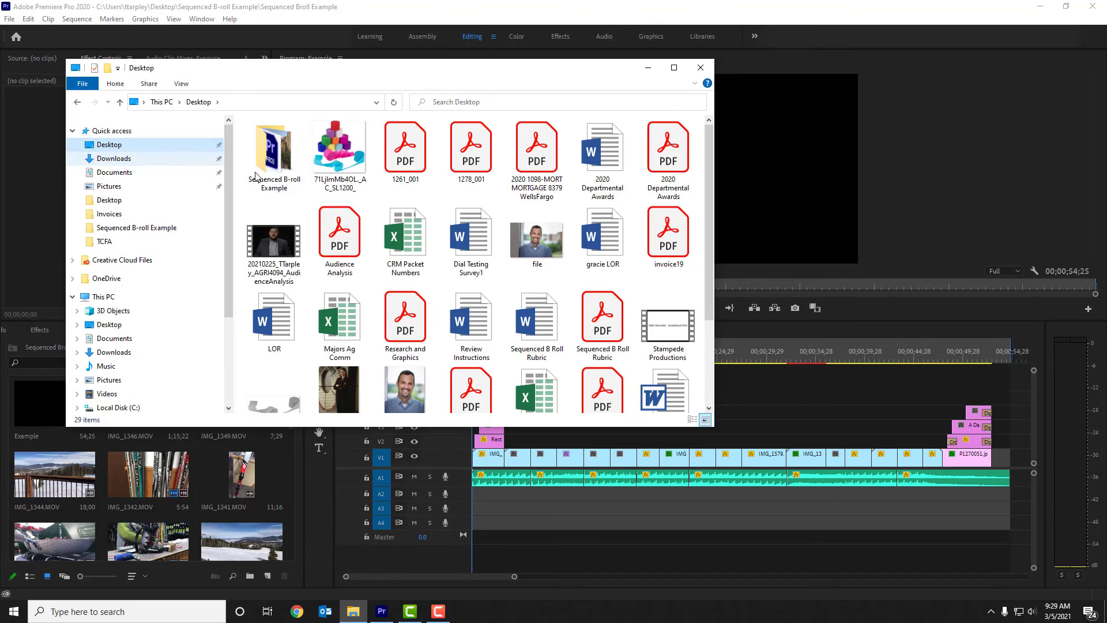
pyautogui.doubleClick(278, 153)
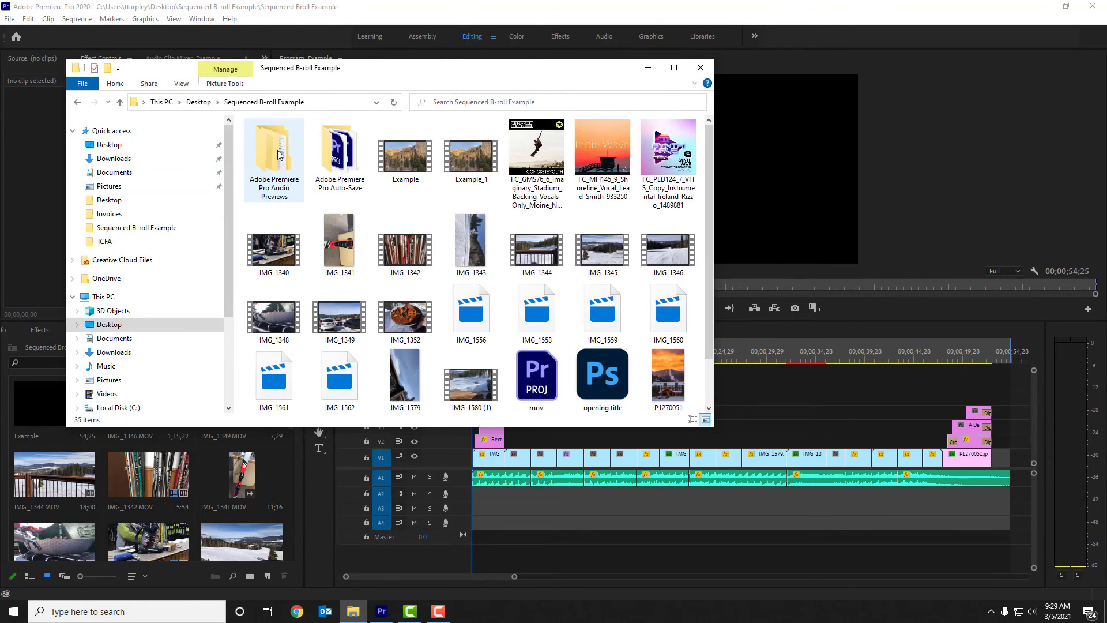
pyautogui.doubleClick(474, 167)
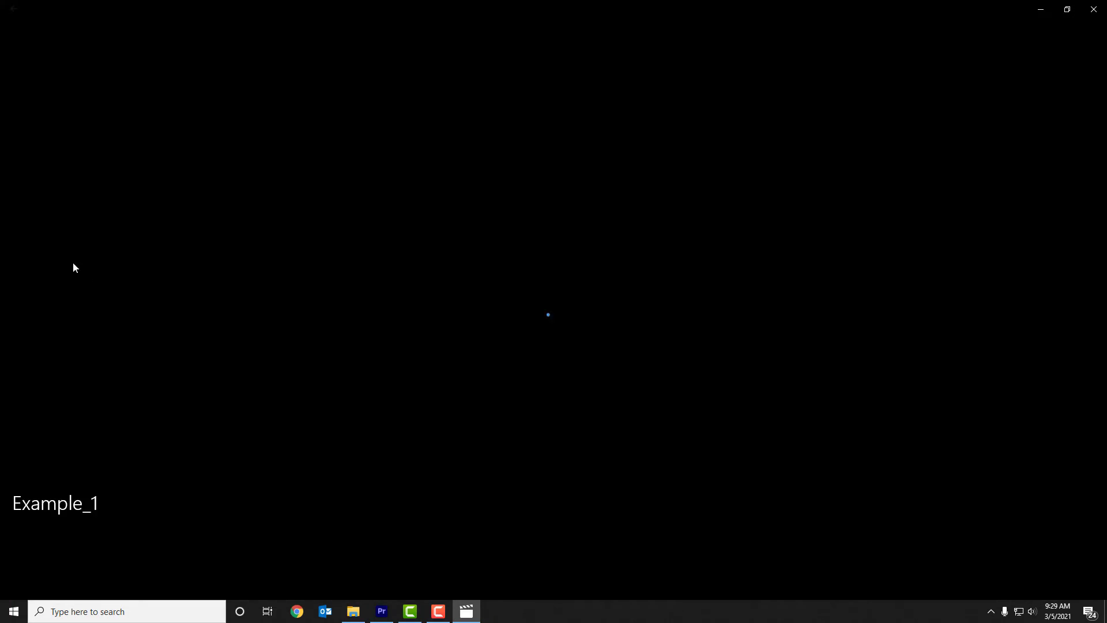